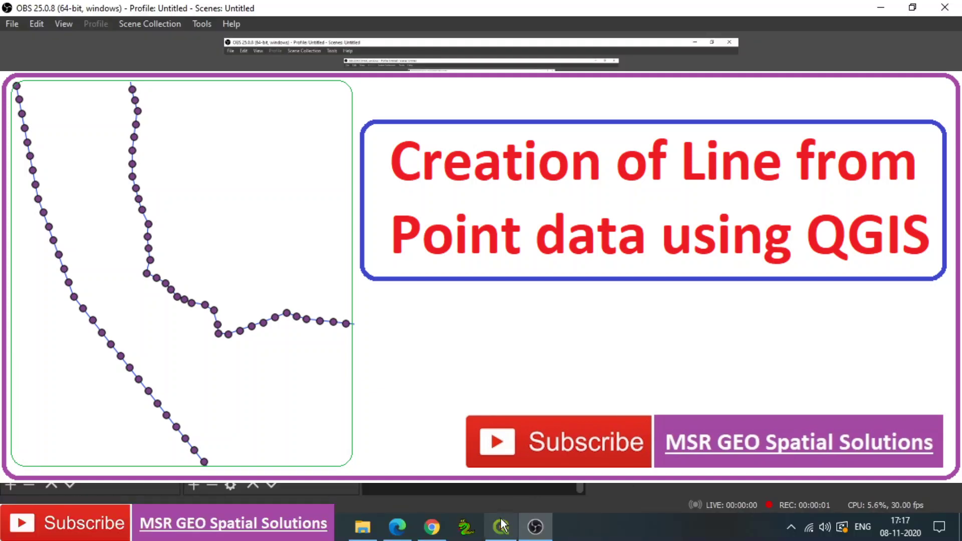
Bring QGIS to the front and show the Layer menu's Add Layer options
click(500, 528)
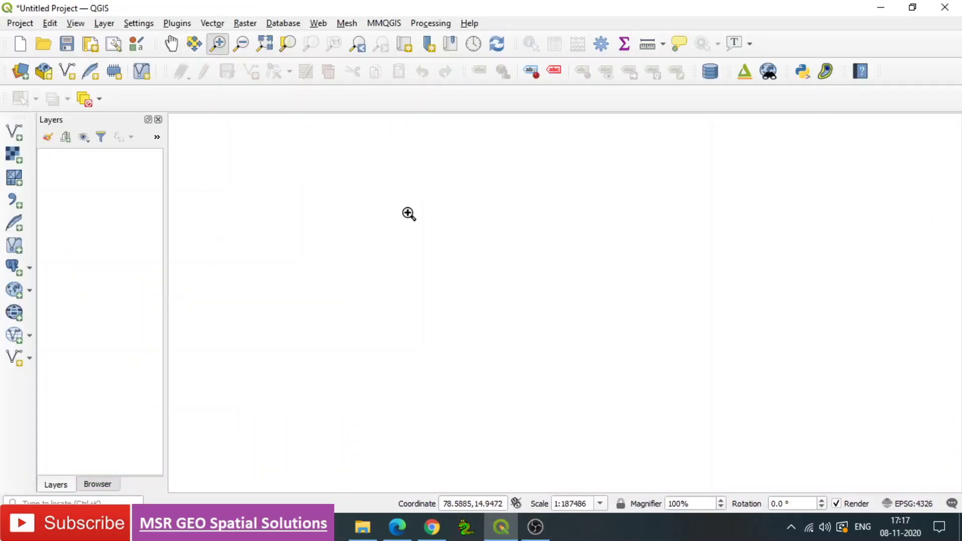
click(105, 24)
mouse_move(130, 71)
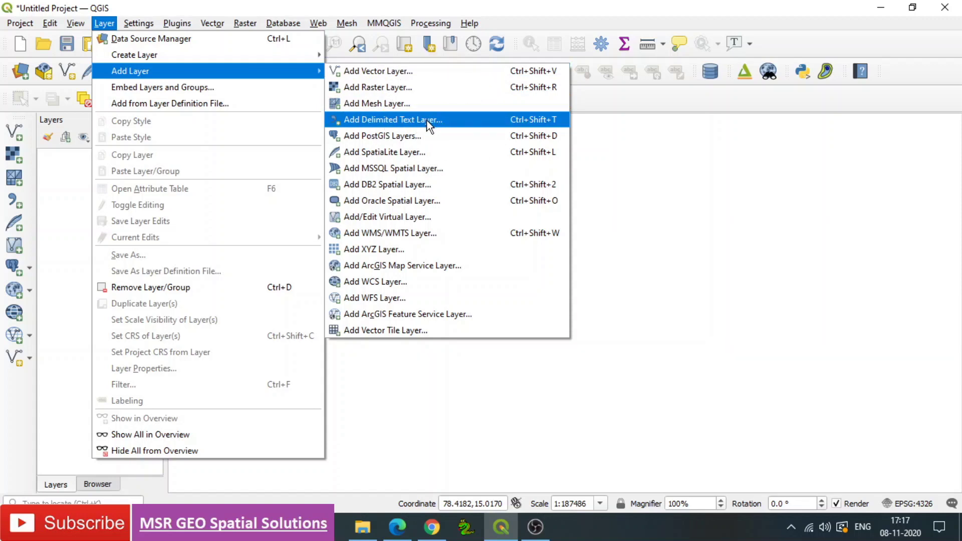
Start a delimited text layer import and select xyz.csv as the source file
click(428, 121)
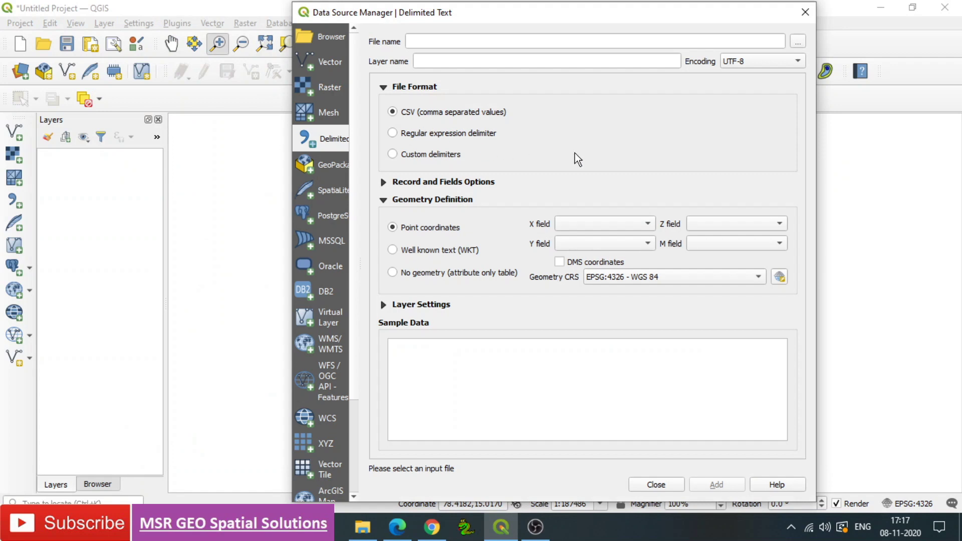
click(798, 41)
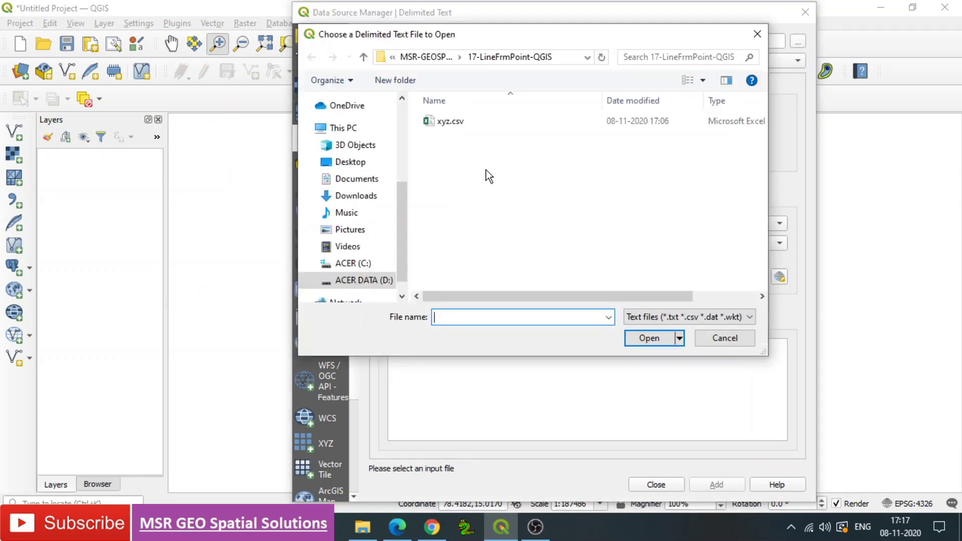
click(464, 123)
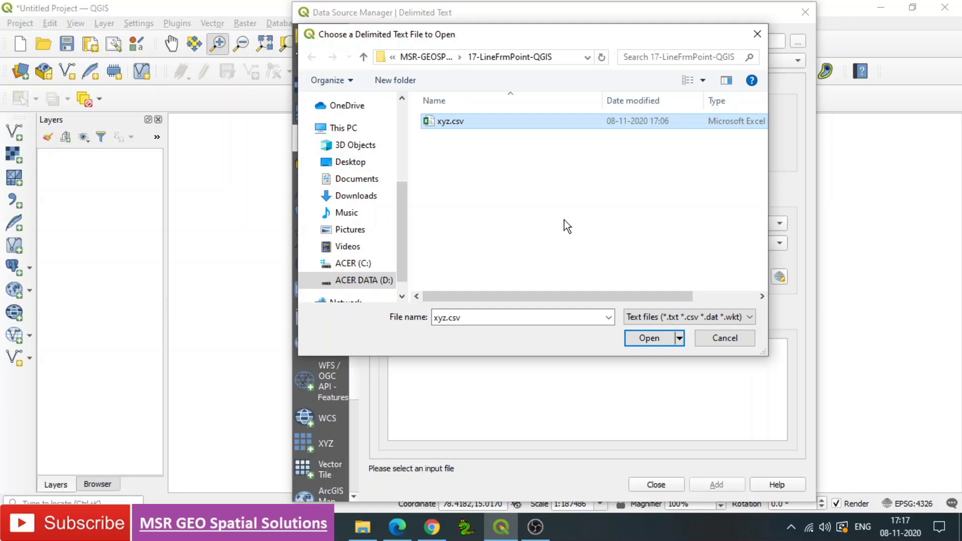
click(643, 337)
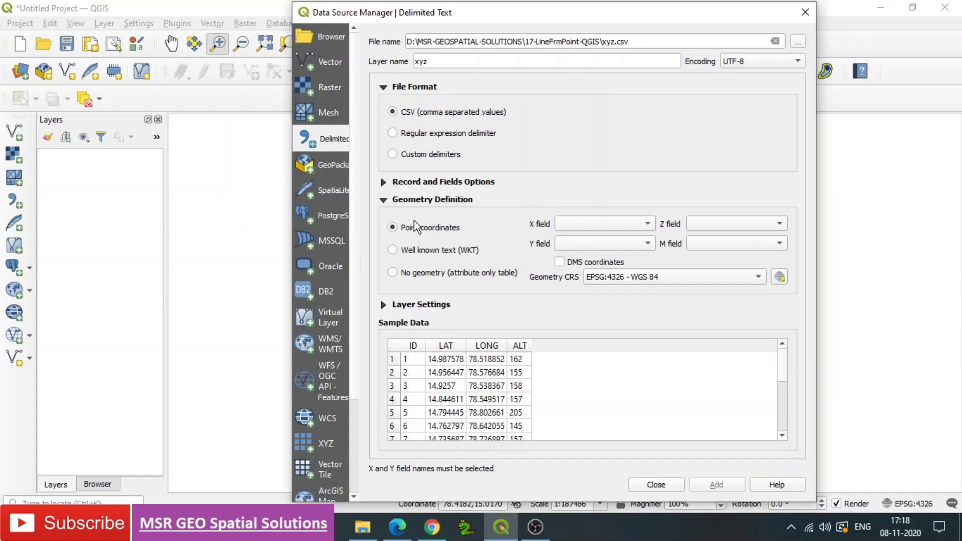
Use point coordinates with X = LONG, Y = LAT, Z = ALT and CRS EPSG:4326 - WGS 84
click(391, 227)
click(579, 224)
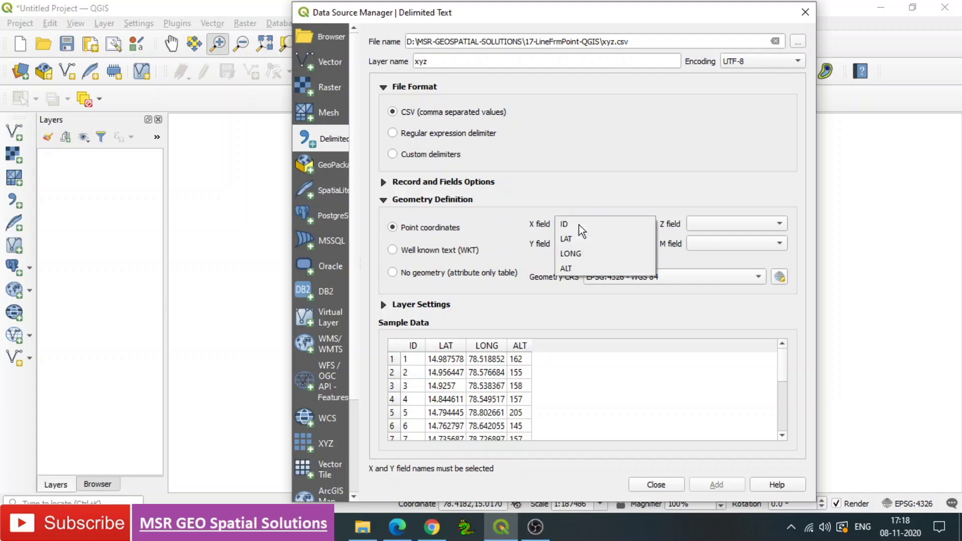
click(576, 255)
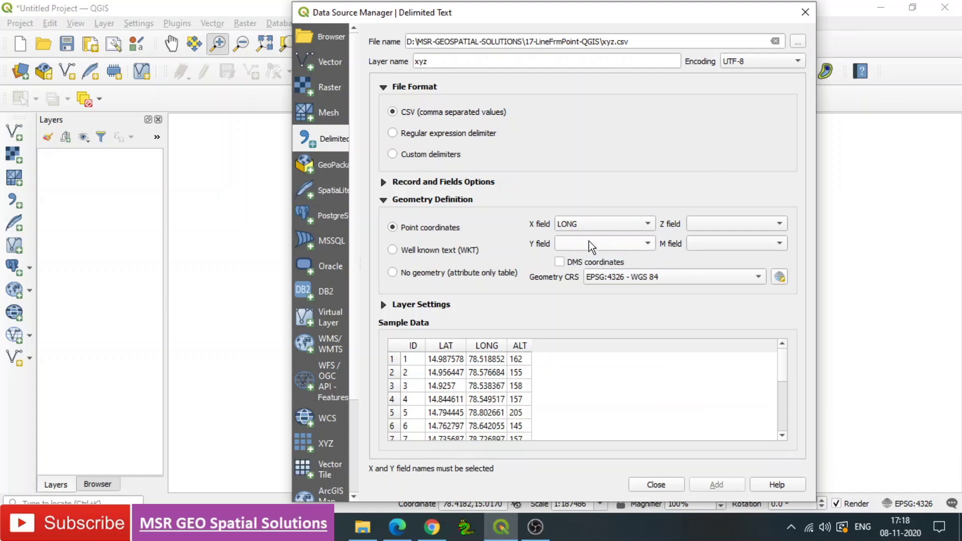
click(586, 242)
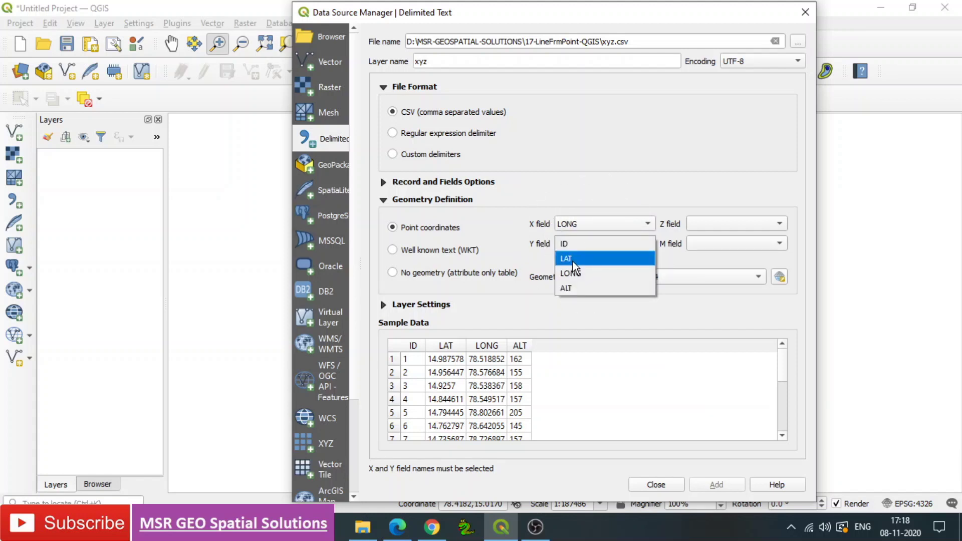
click(573, 262)
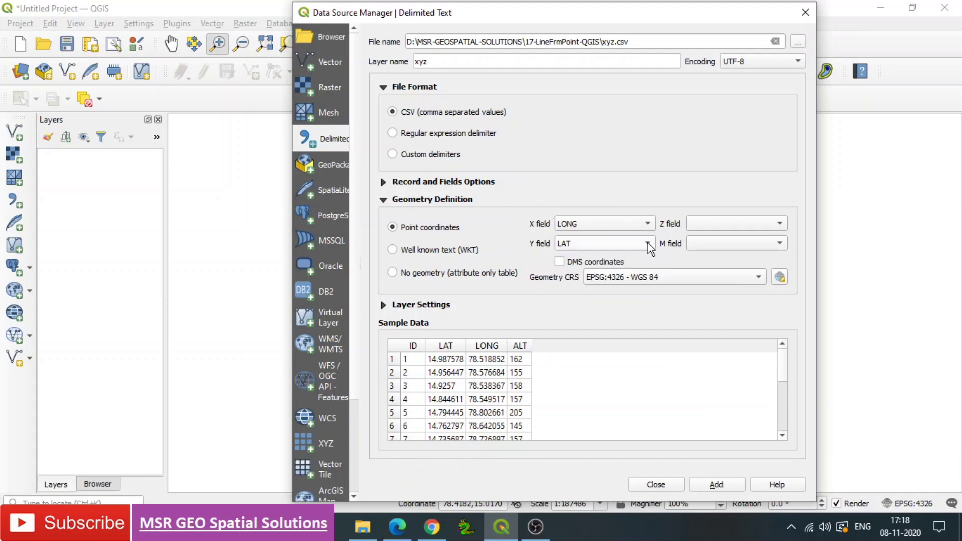
click(712, 223)
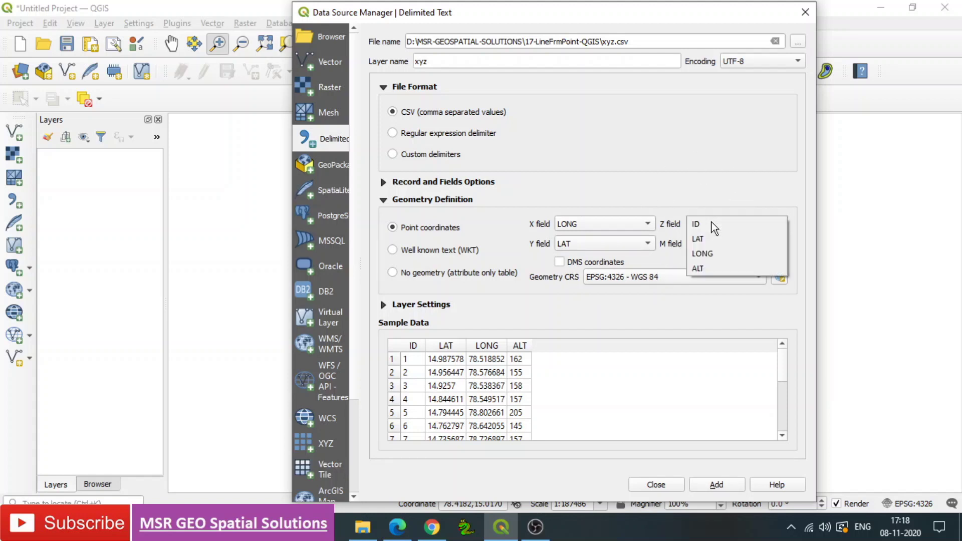
click(700, 269)
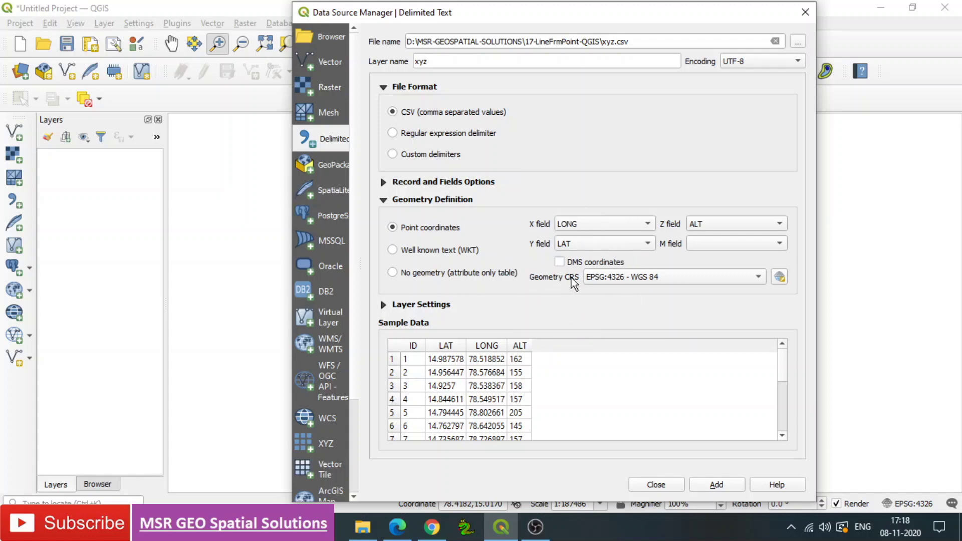
click(617, 277)
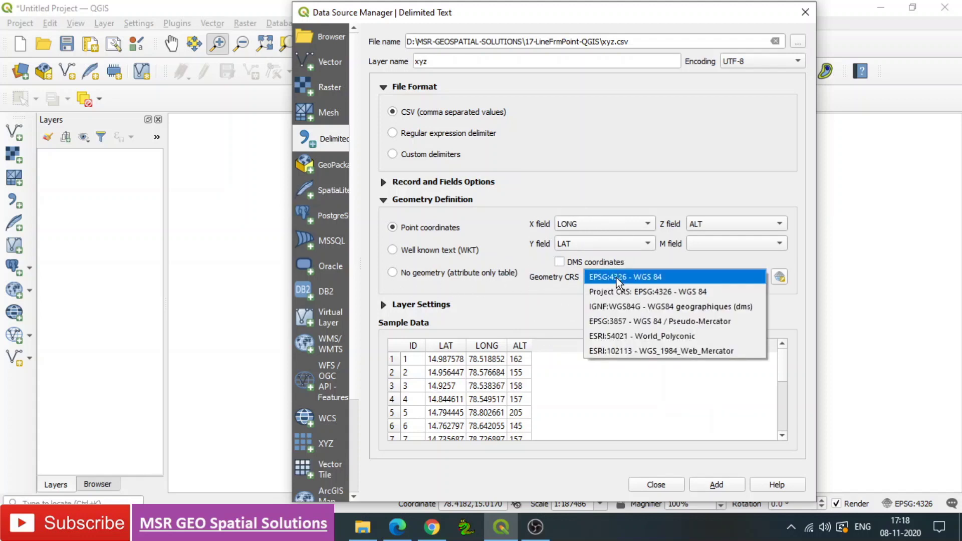
click(616, 277)
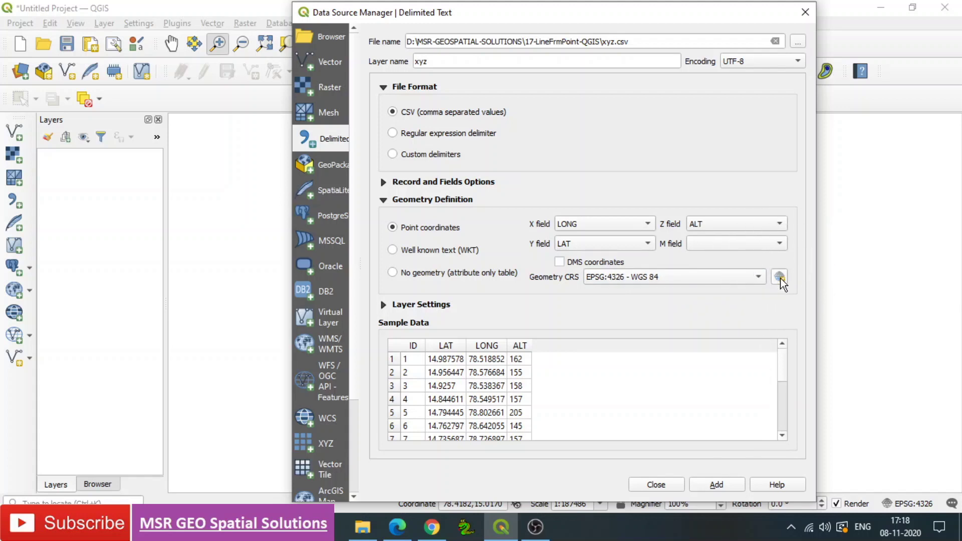
Confirm WGS 84 (EPSG:4326) in the CRS chooser and add the xyz points layer
click(781, 278)
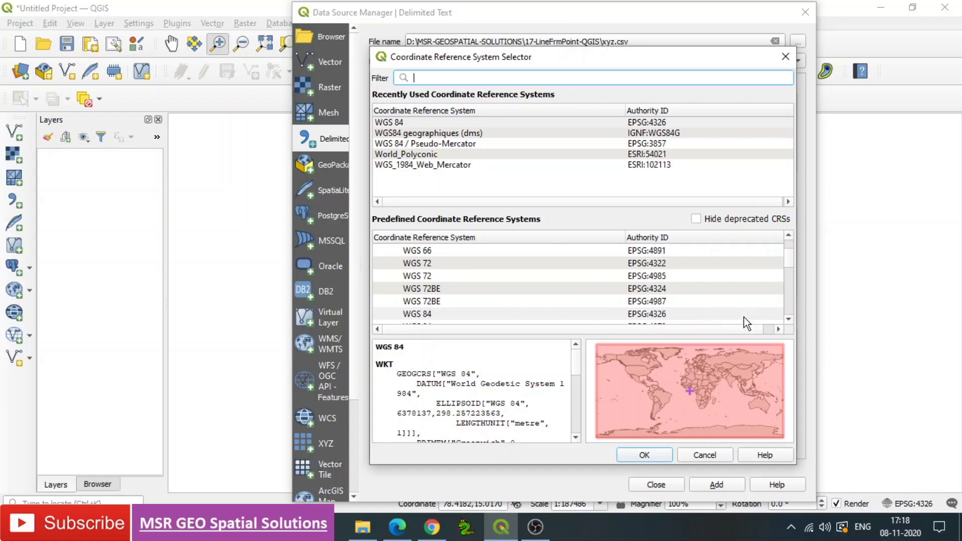
click(639, 315)
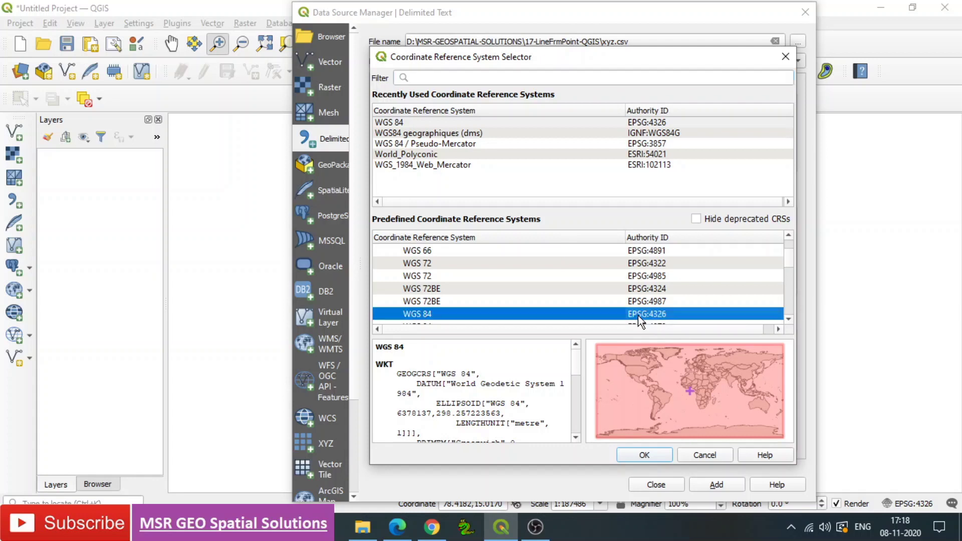
click(645, 455)
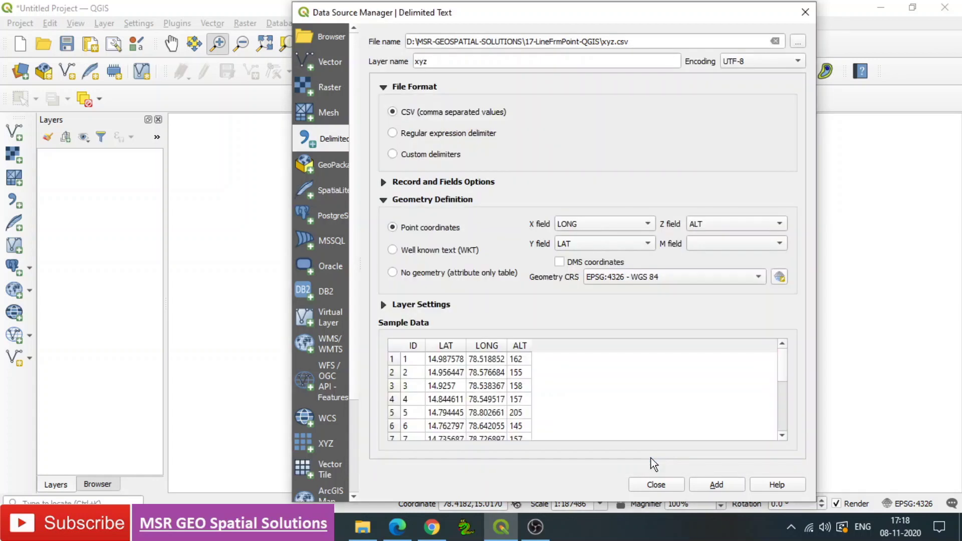
click(712, 484)
click(655, 485)
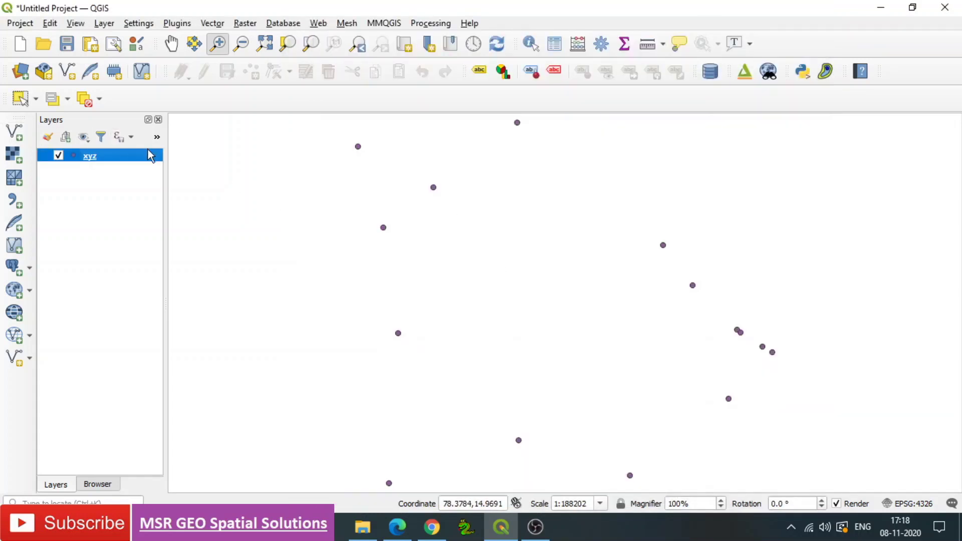
right_click(89, 160)
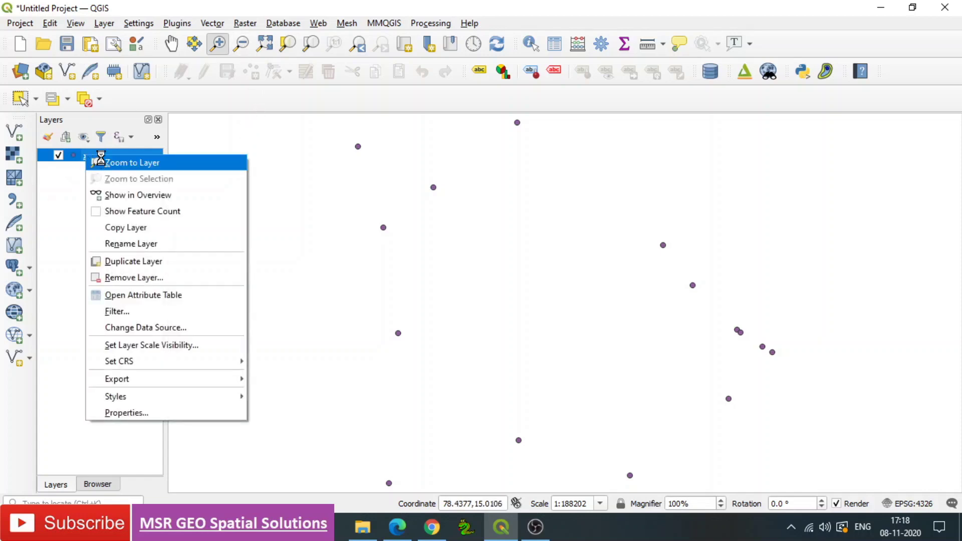
click(132, 163)
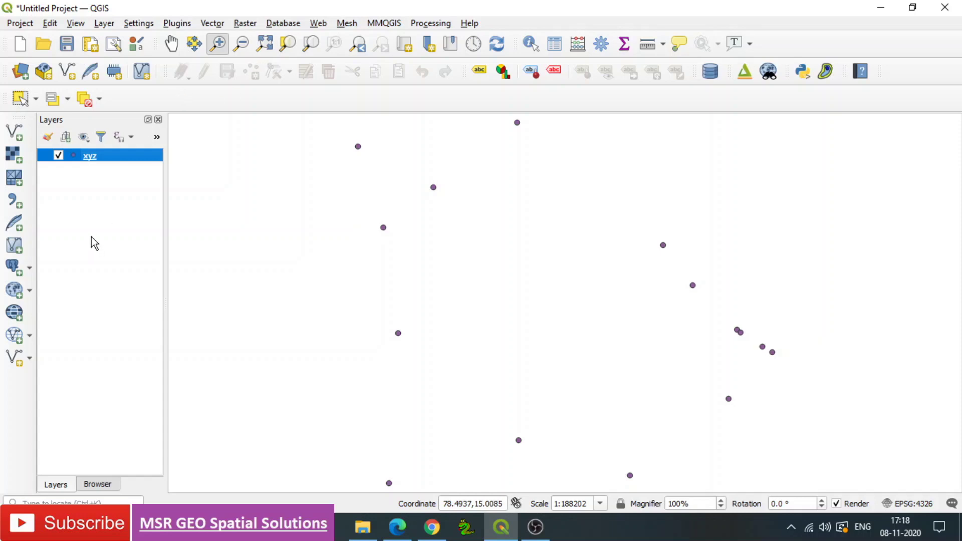
right_click(92, 156)
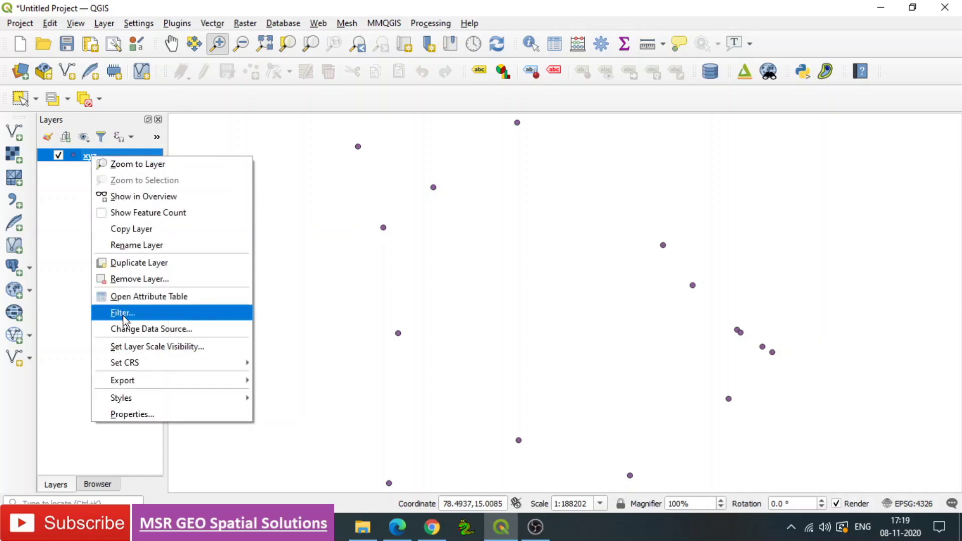
mouse_move(123, 380)
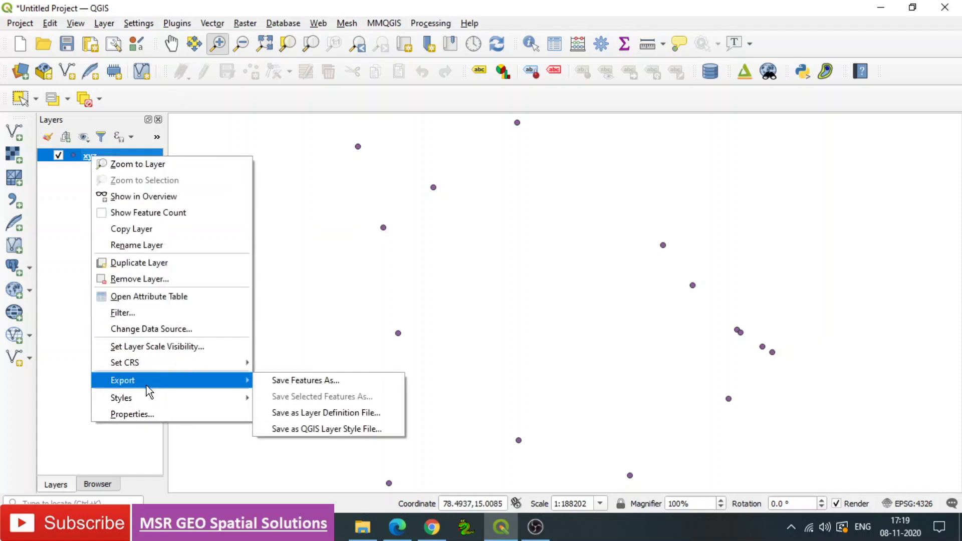
Export the xyz points as the ESRI shapefile xyz.shp
click(295, 380)
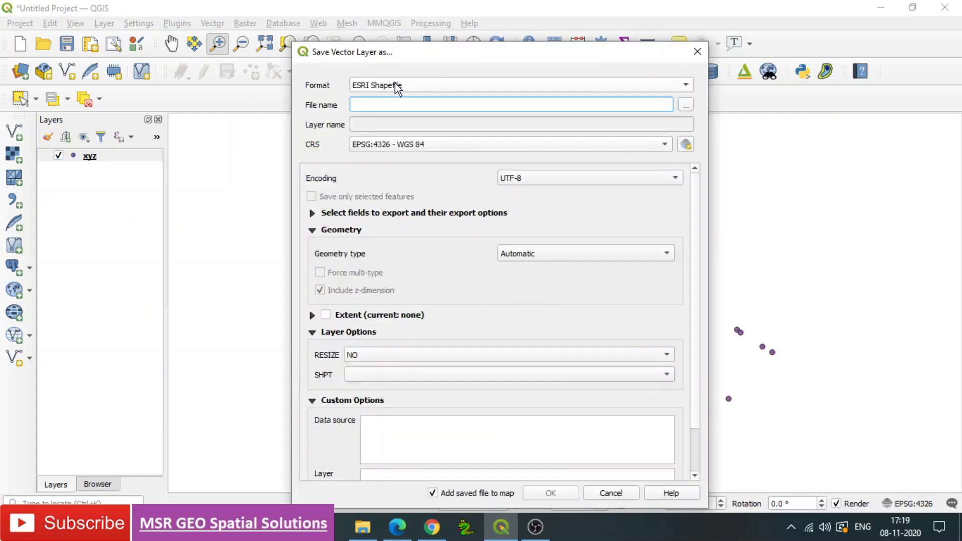
click(686, 105)
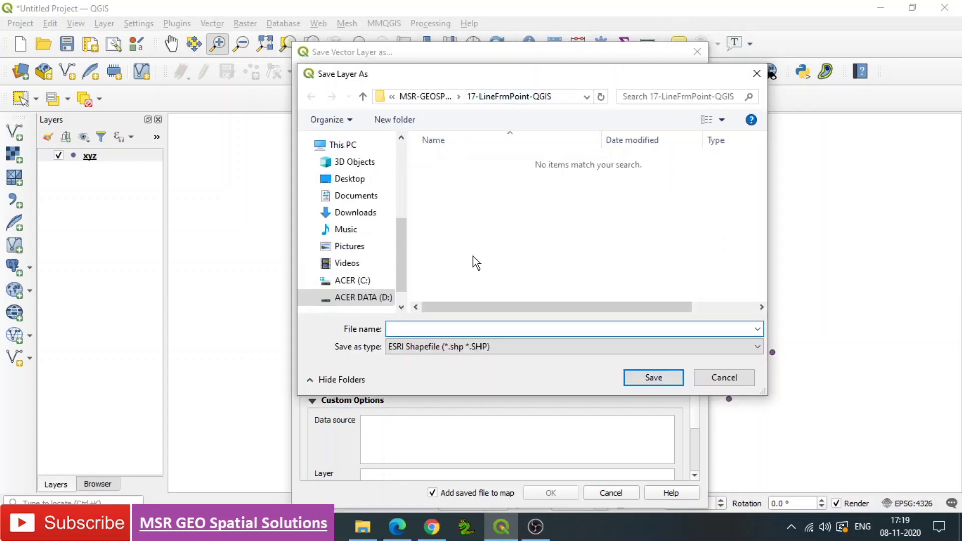
text(xyz)
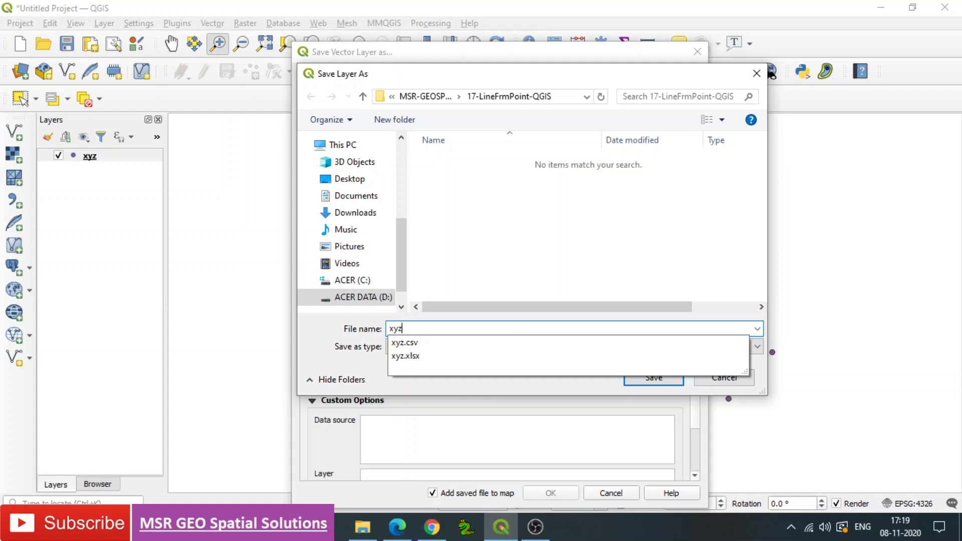
key(Return)
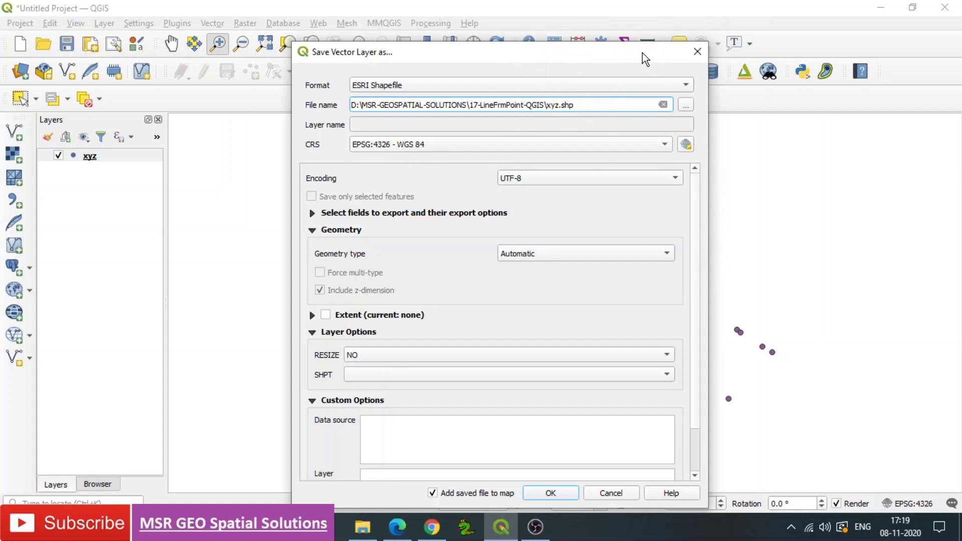
drag(643, 53, 639, 21)
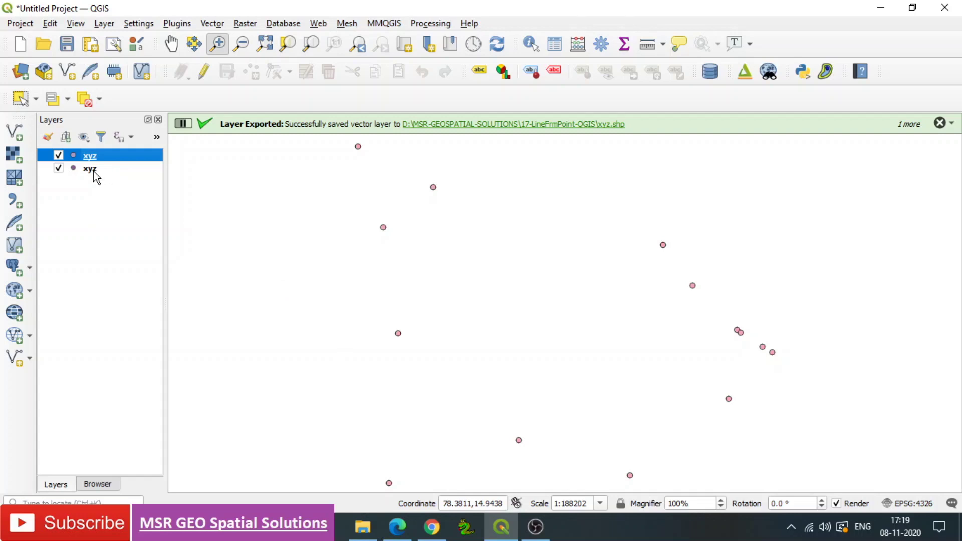
Remove the original CSV-based xyz layer from the project
right_click(95, 171)
click(147, 292)
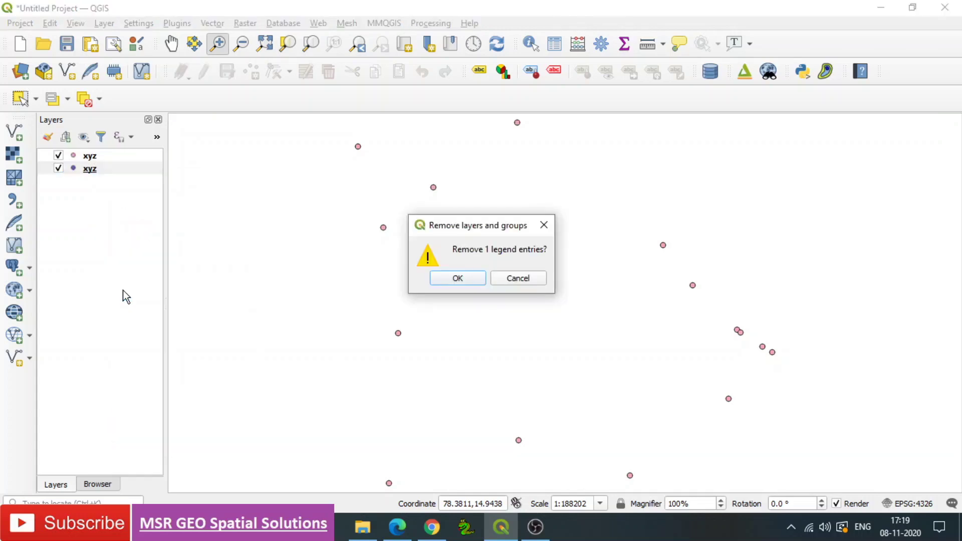
click(457, 279)
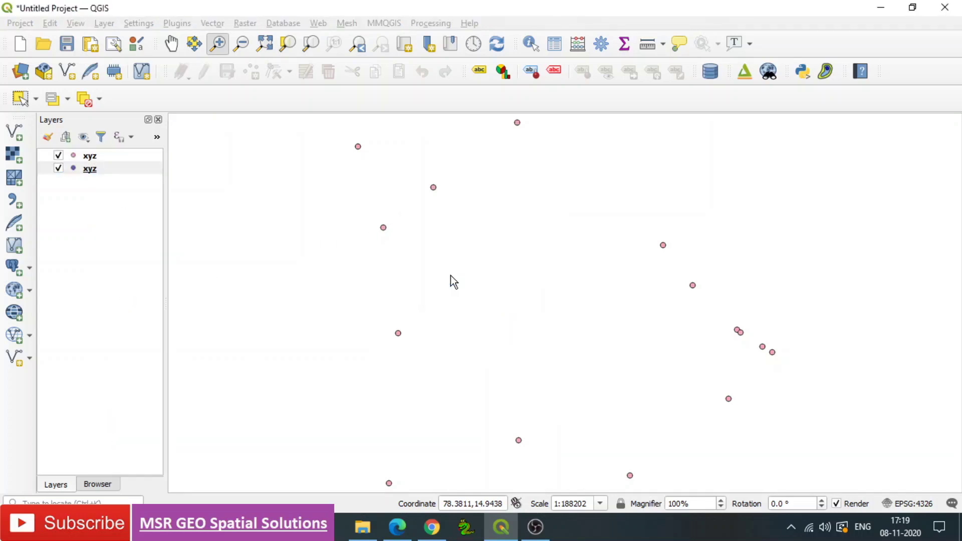
click(90, 156)
right_click(90, 156)
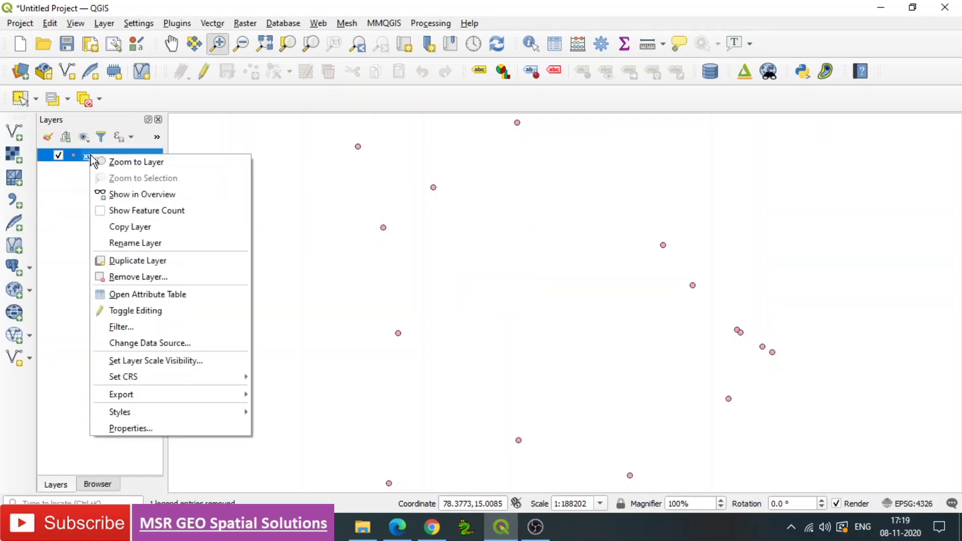
click(147, 294)
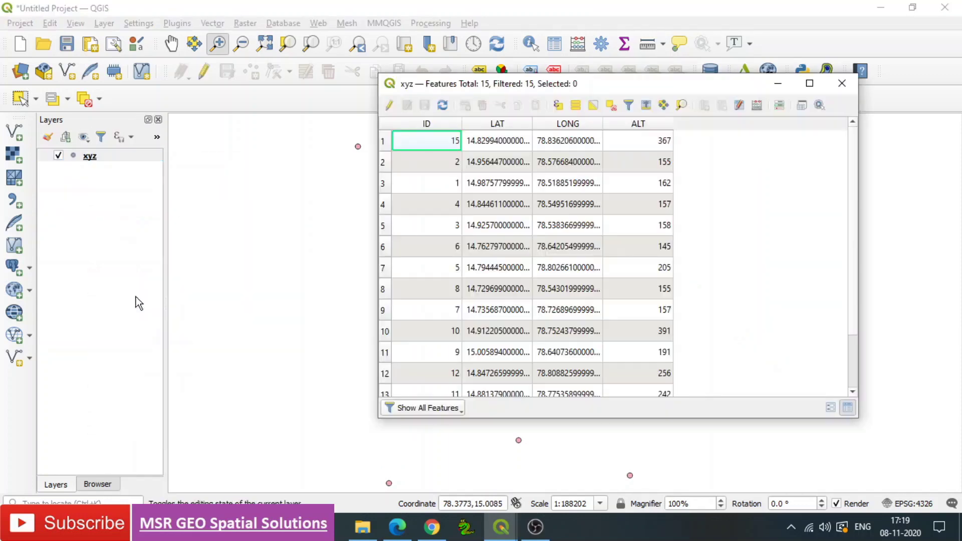
click(426, 123)
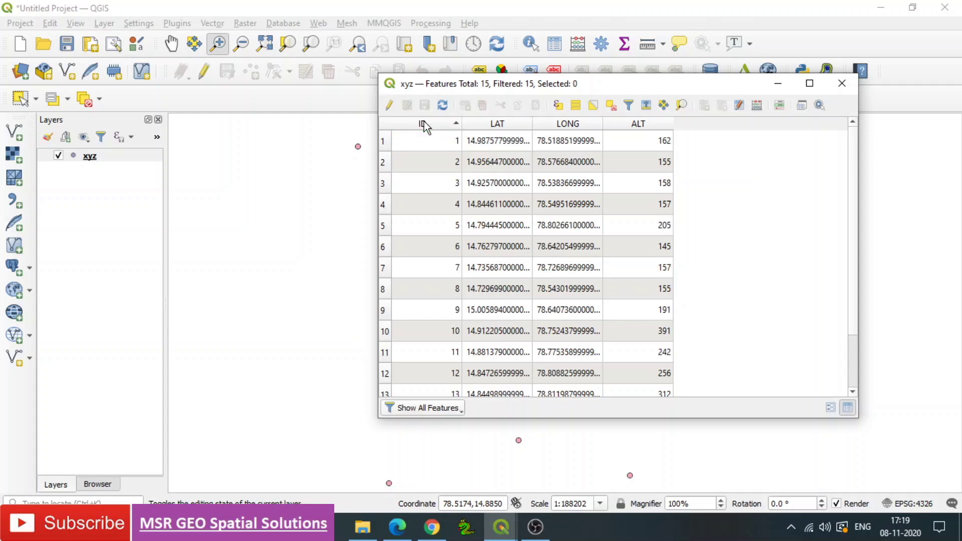
click(498, 124)
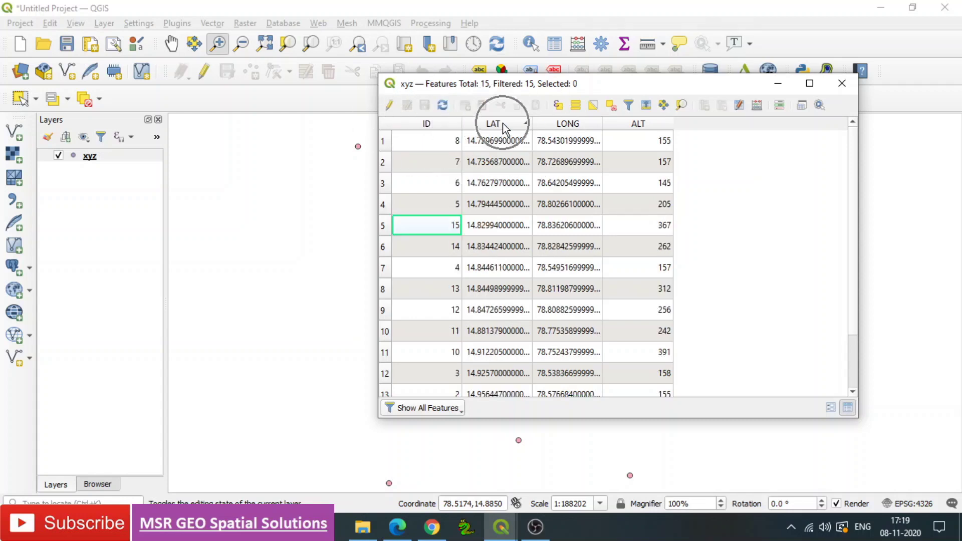
click(566, 124)
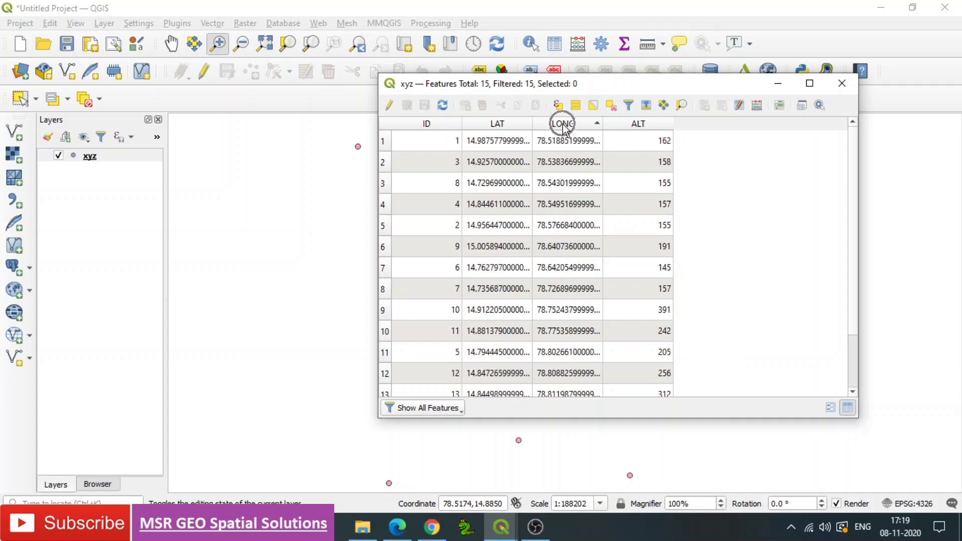
click(632, 125)
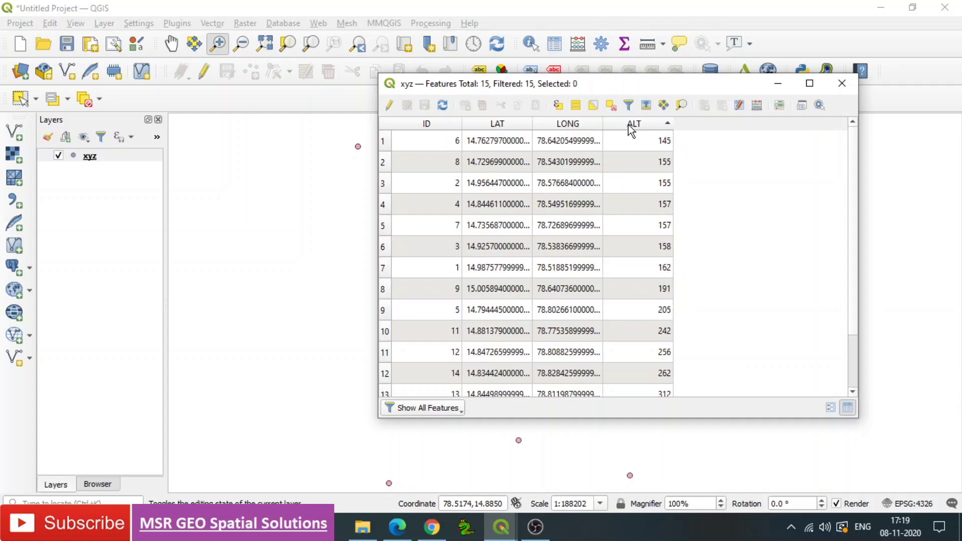
click(843, 83)
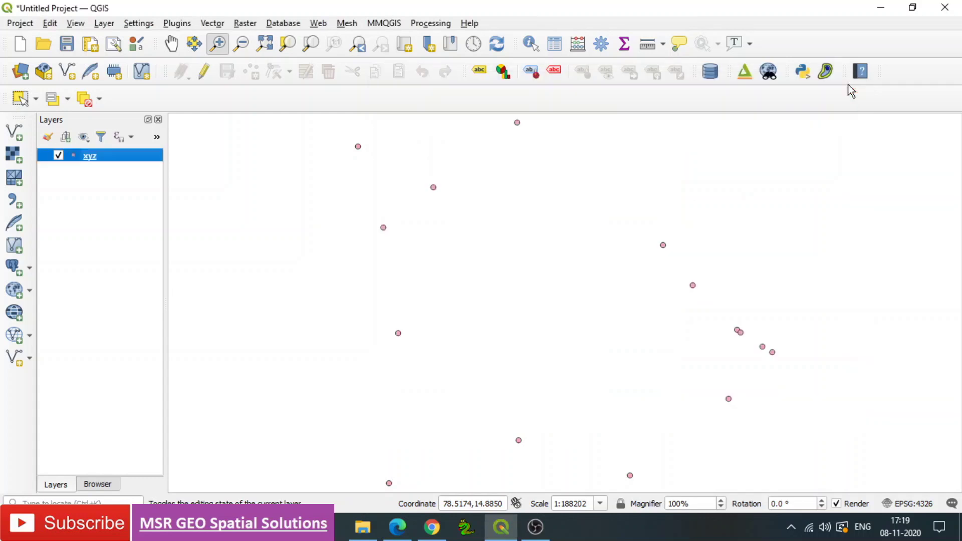
In the xyz layer's Labels properties, enable Single Labels with Value ID and apply
right_click(96, 160)
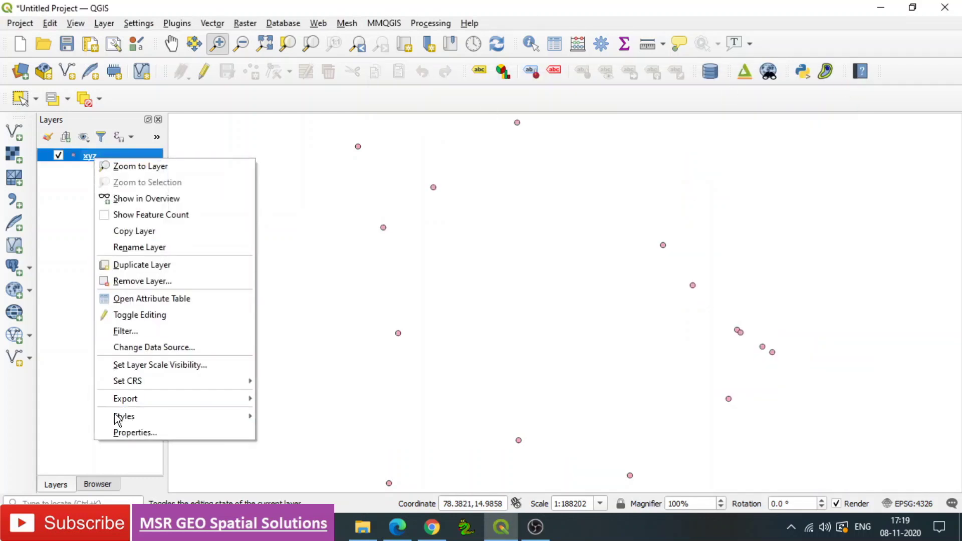
click(133, 432)
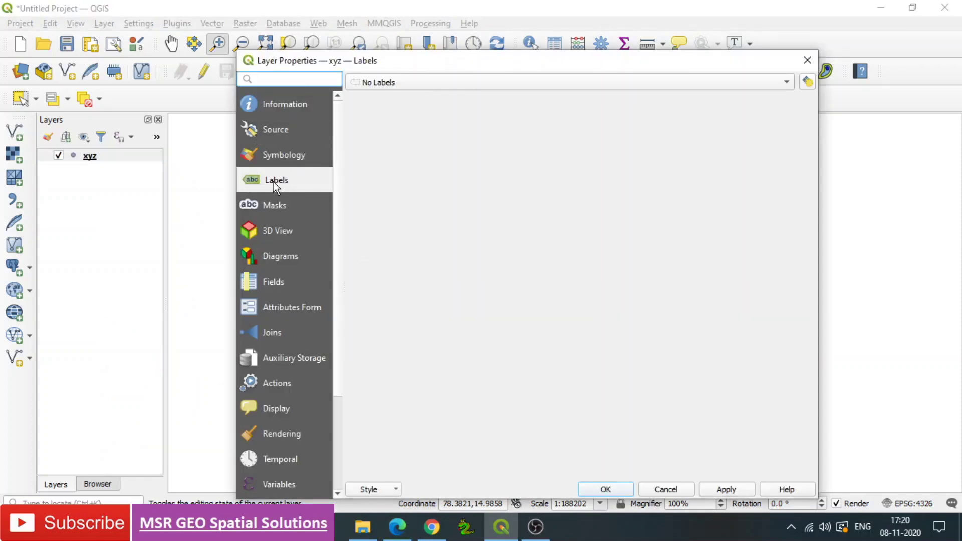
click(411, 81)
click(409, 95)
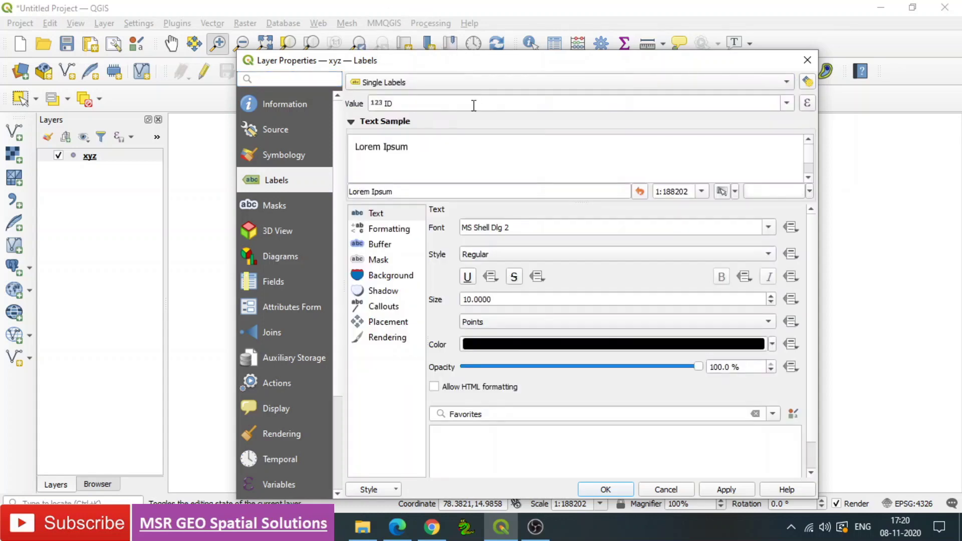
click(787, 102)
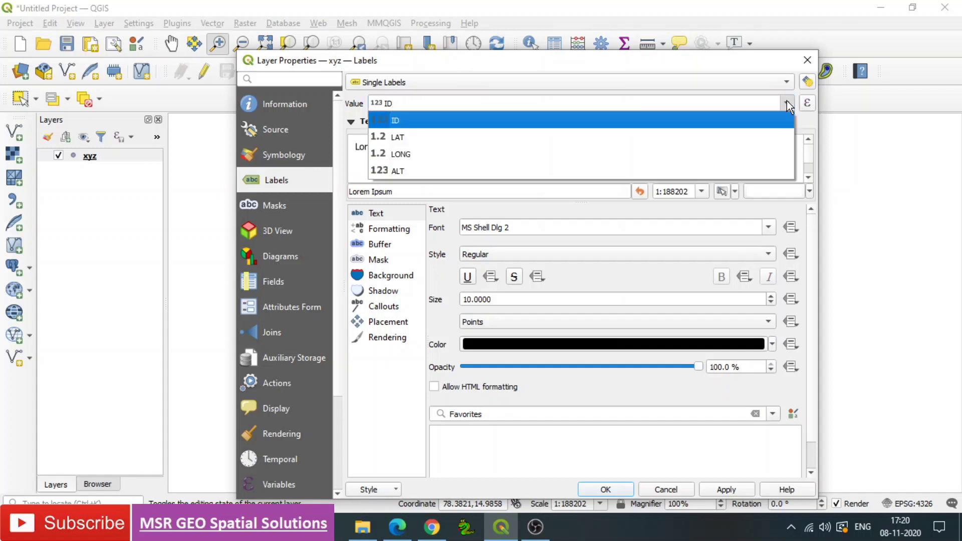
click(398, 120)
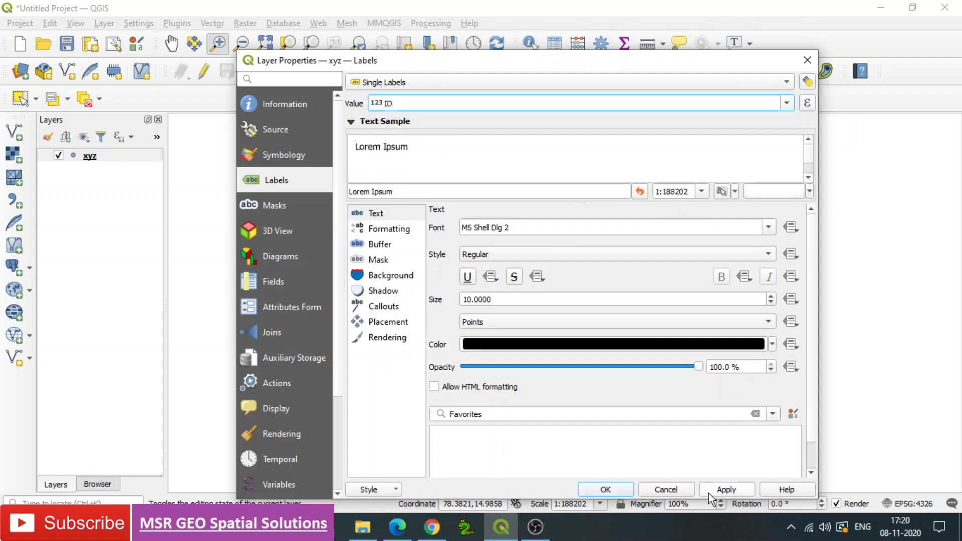
click(726, 490)
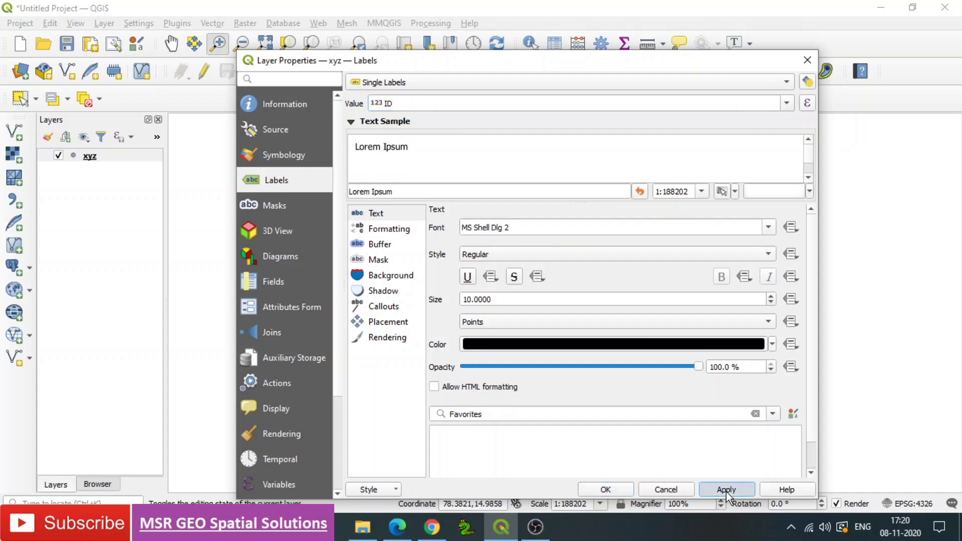
click(605, 490)
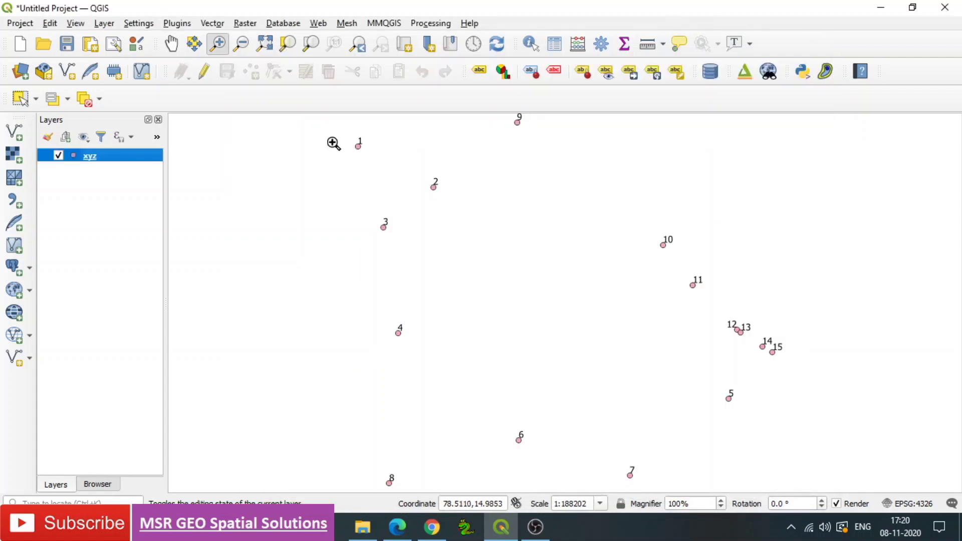
Search the Processing Toolbox for 'point to path' and select Points to path
click(241, 43)
click(500, 331)
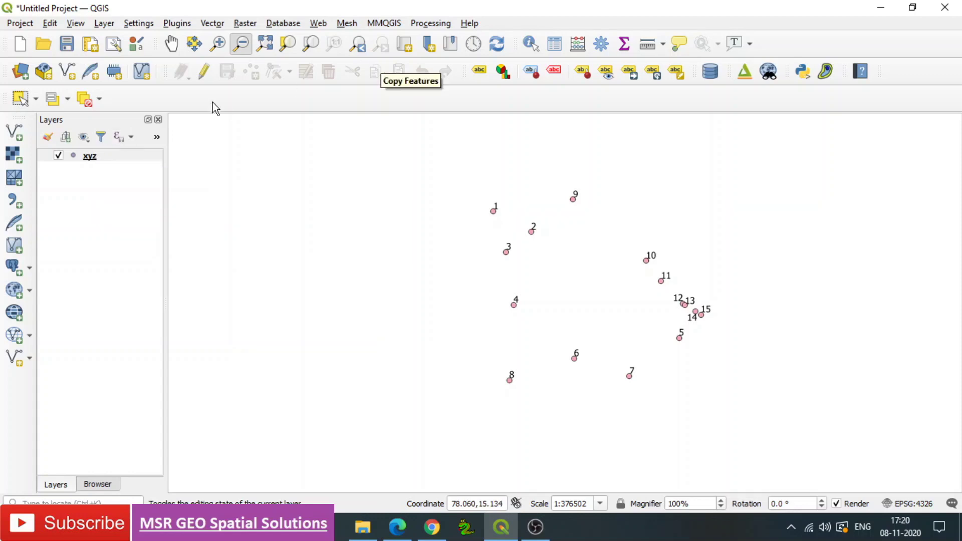
click(431, 23)
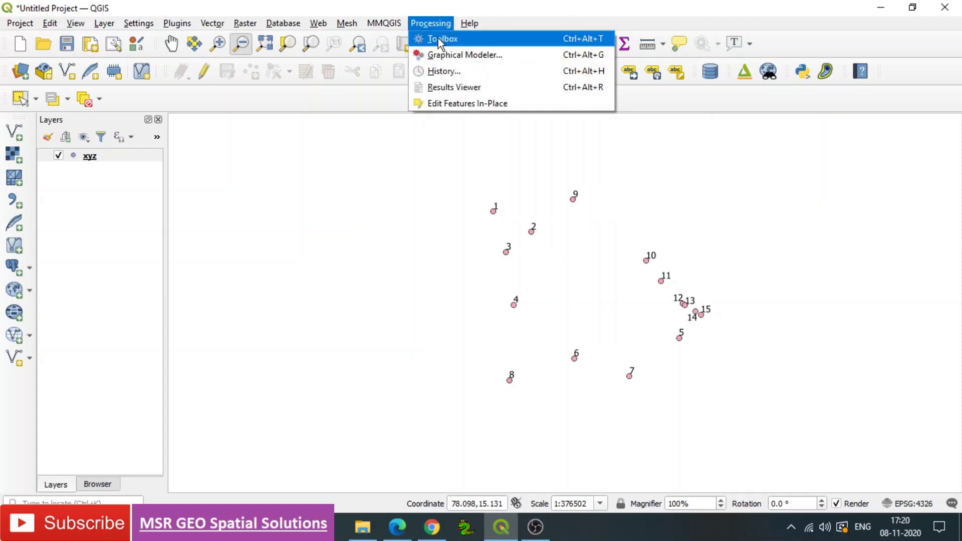
click(438, 38)
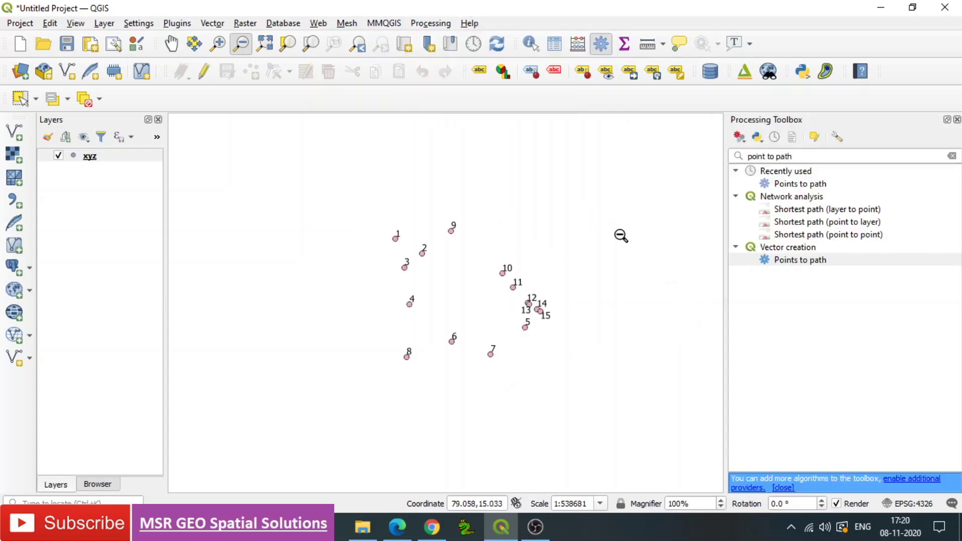
click(801, 156)
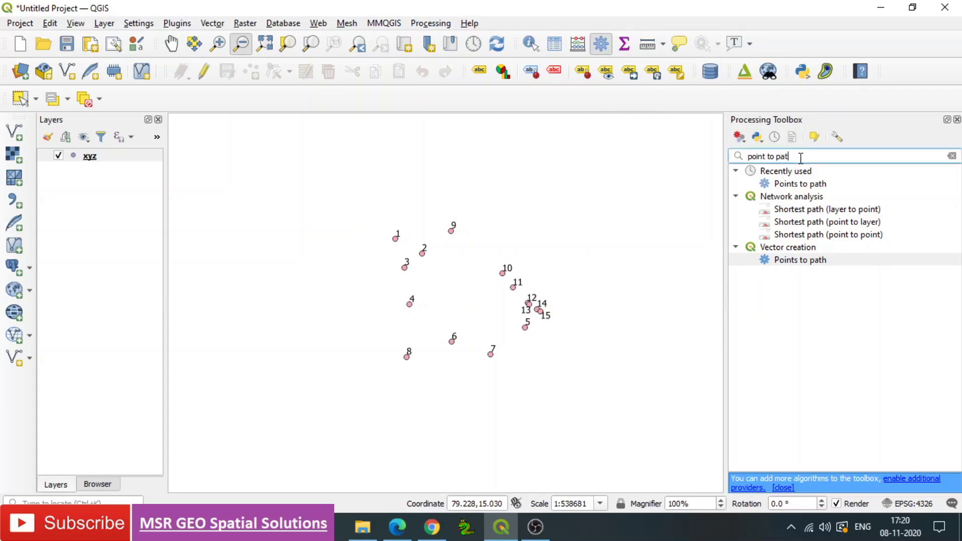
key(BackSpace)
key(BackSpace)
key(BackSpace)
key(BackSpace)
key(BackSpace)
key(BackSpace)
key(BackSpace)
key(BackSpace)
key(BackSpace)
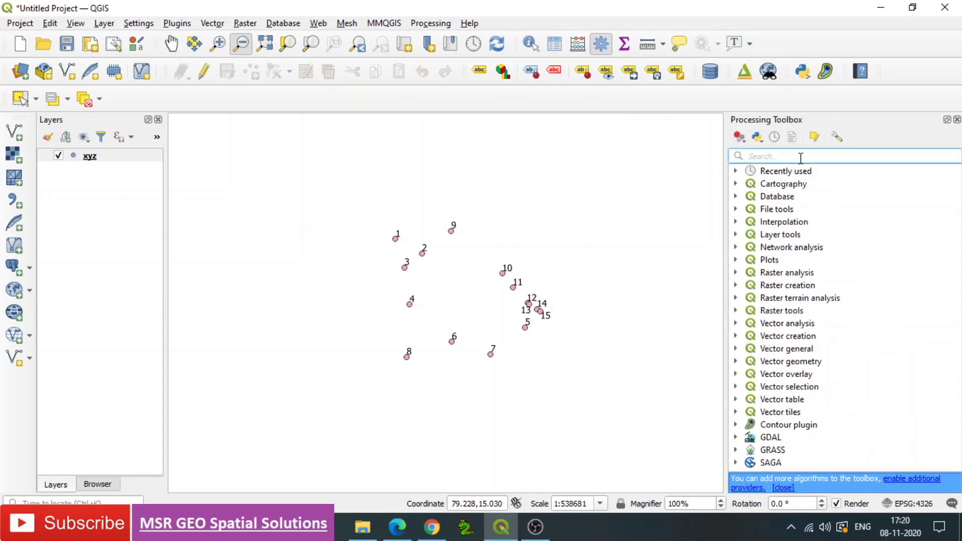
text(pat)
key(BackSpace)
key(BackSpace)
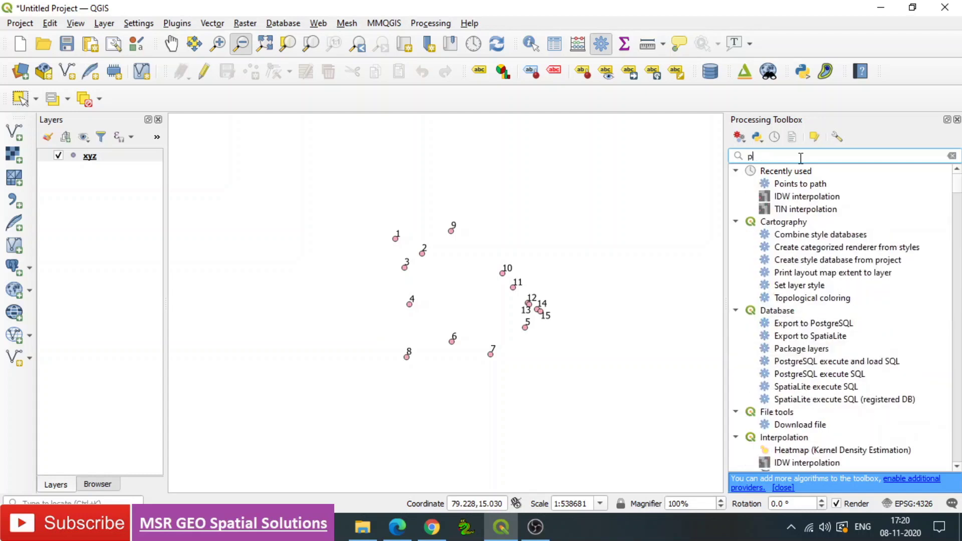
text(oi)
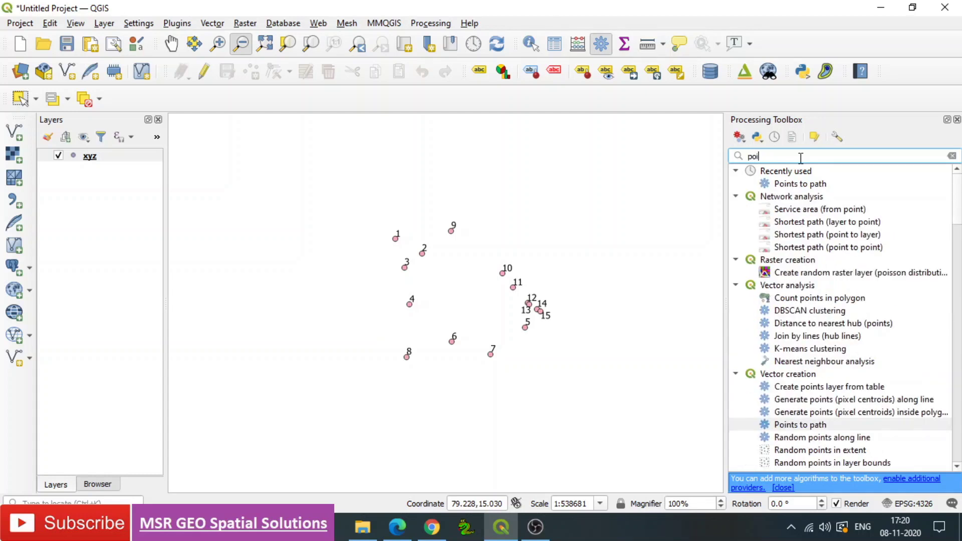
text(nt to path)
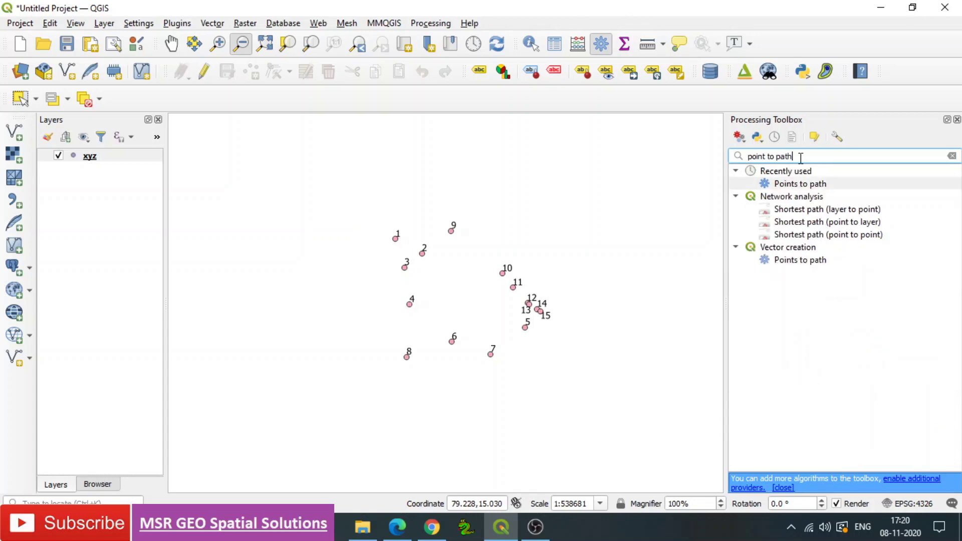
click(802, 263)
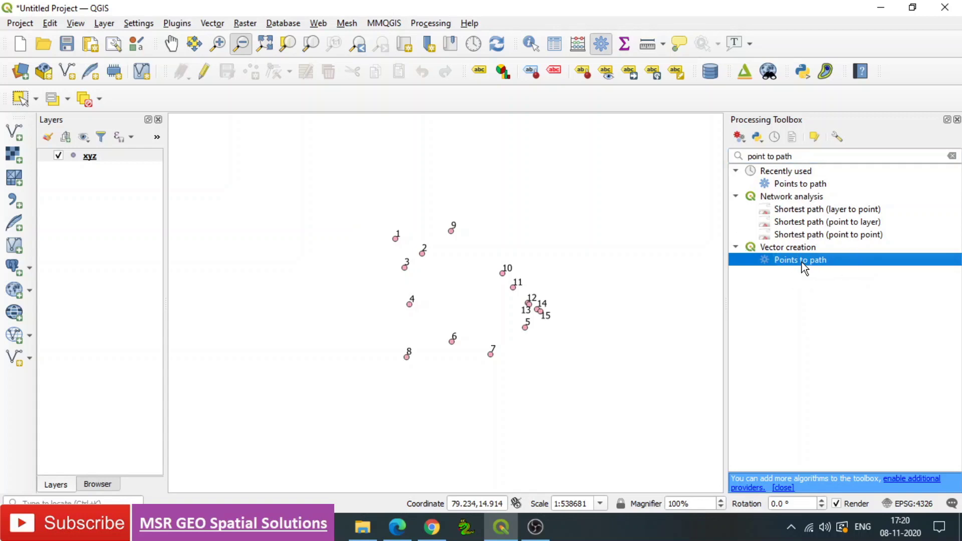
Open Points to path on xyz with Order field ID, saving Paths to a file
double_click(802, 262)
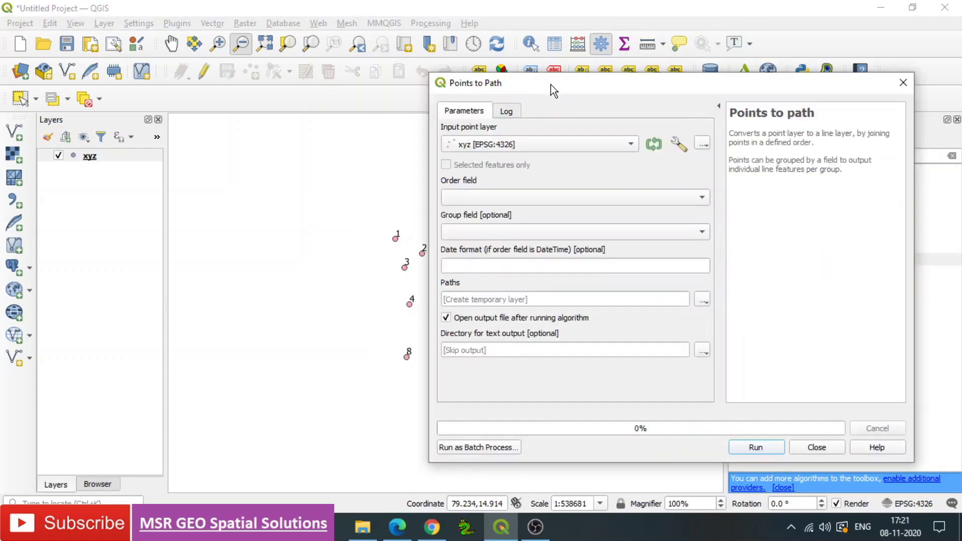
drag(549, 84, 682, 94)
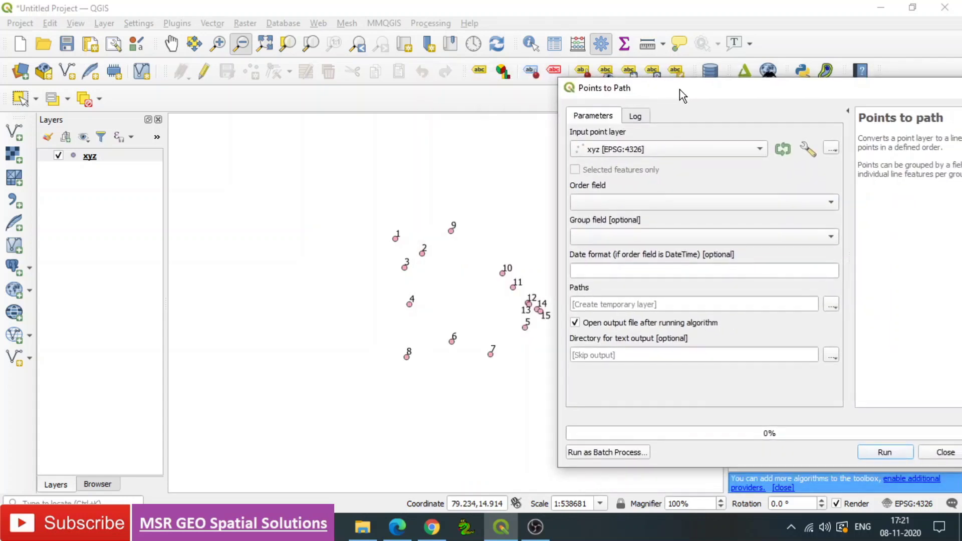
click(622, 149)
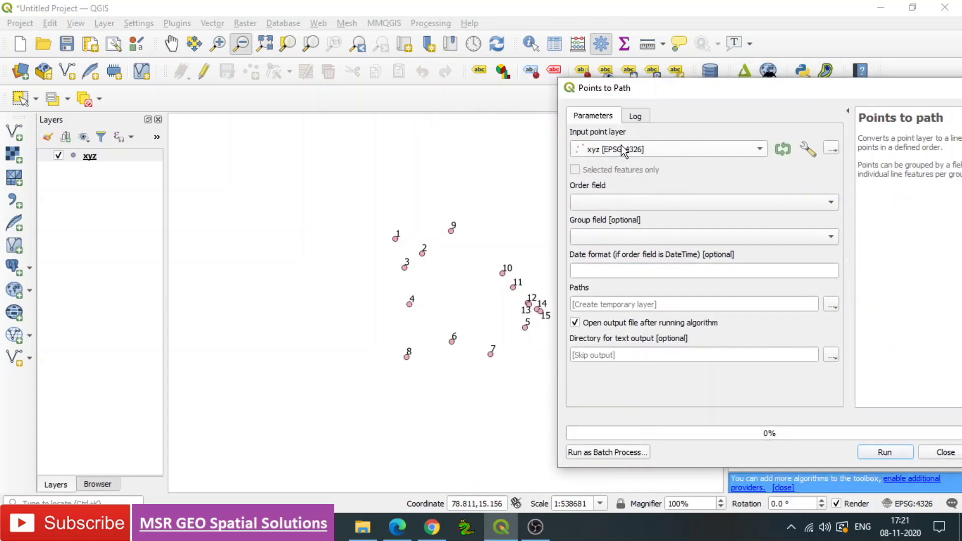
click(600, 203)
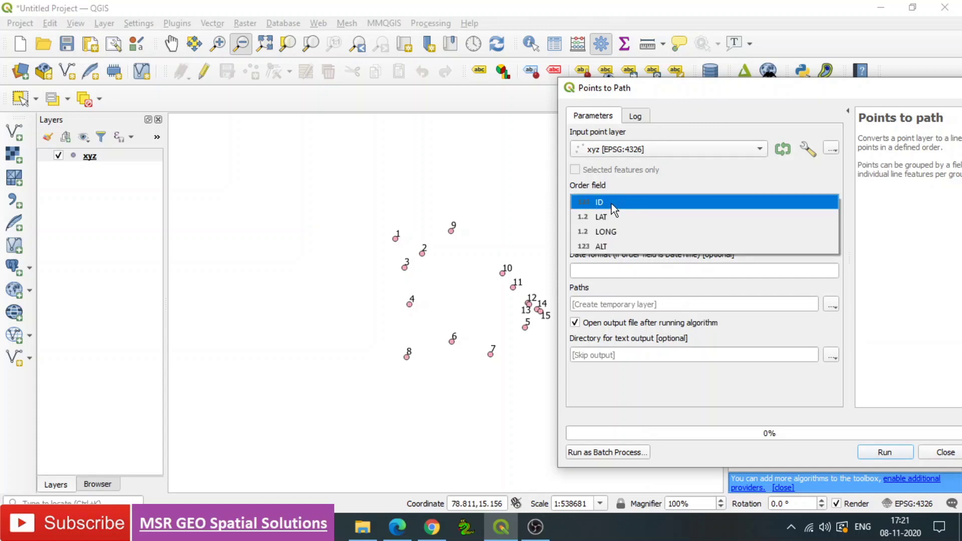
click(611, 204)
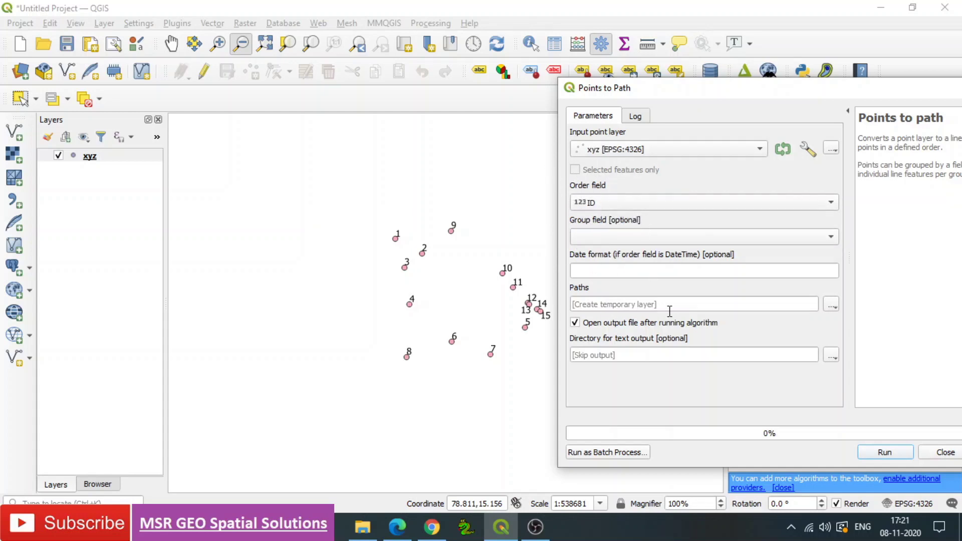
click(831, 304)
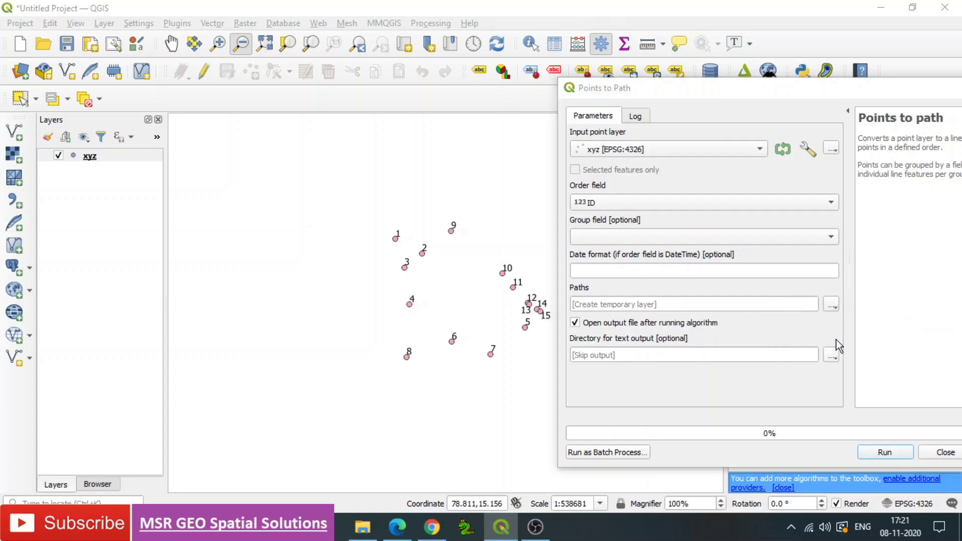
click(837, 337)
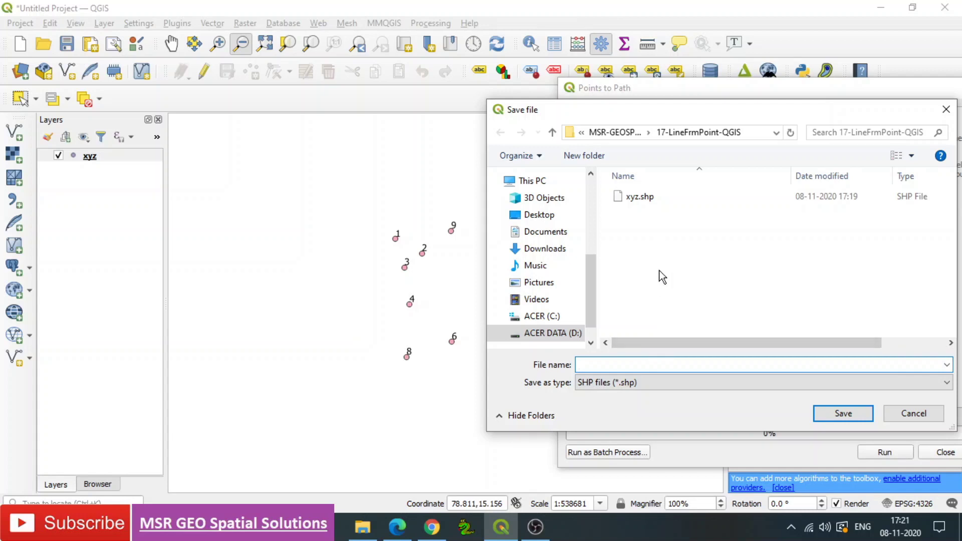
text(path)
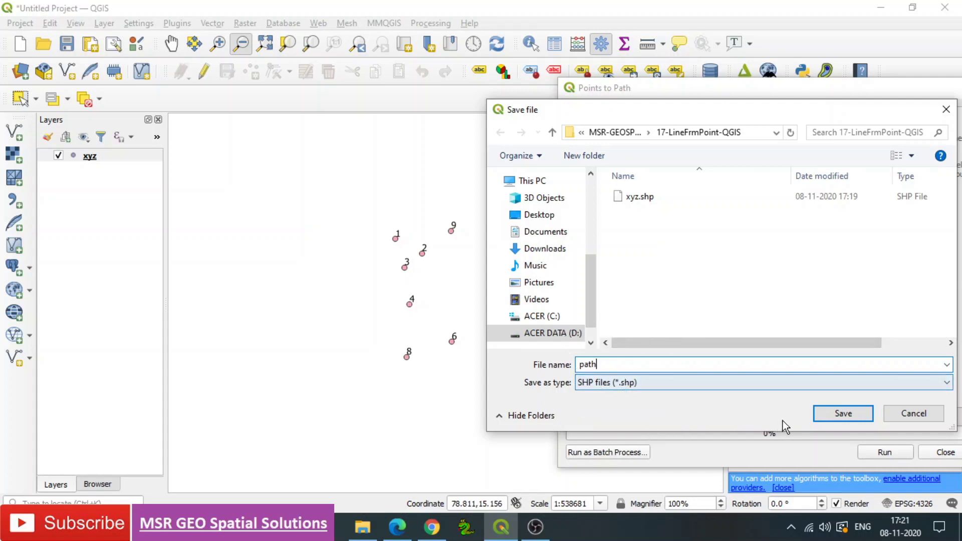
Save the output as path.shp, run Points to path, and close the dialog
click(843, 414)
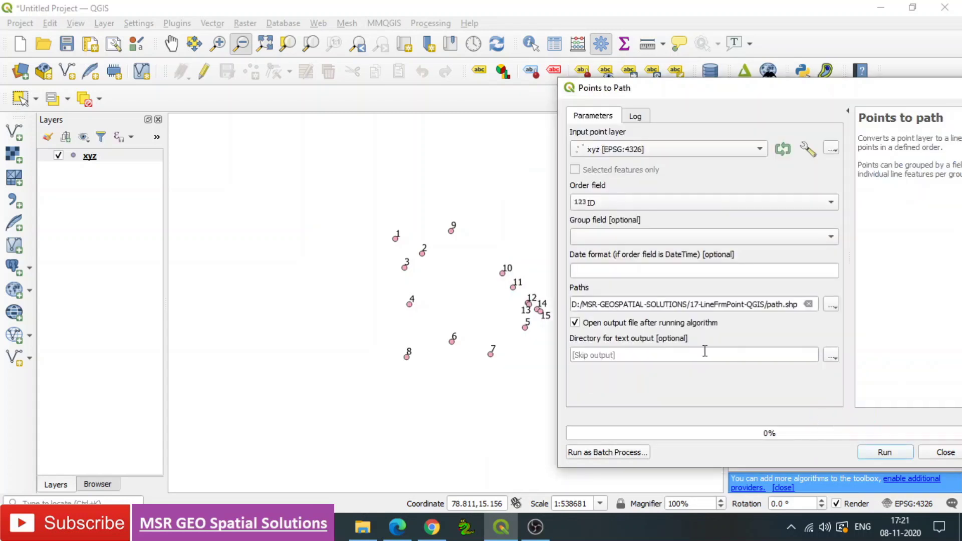
click(883, 452)
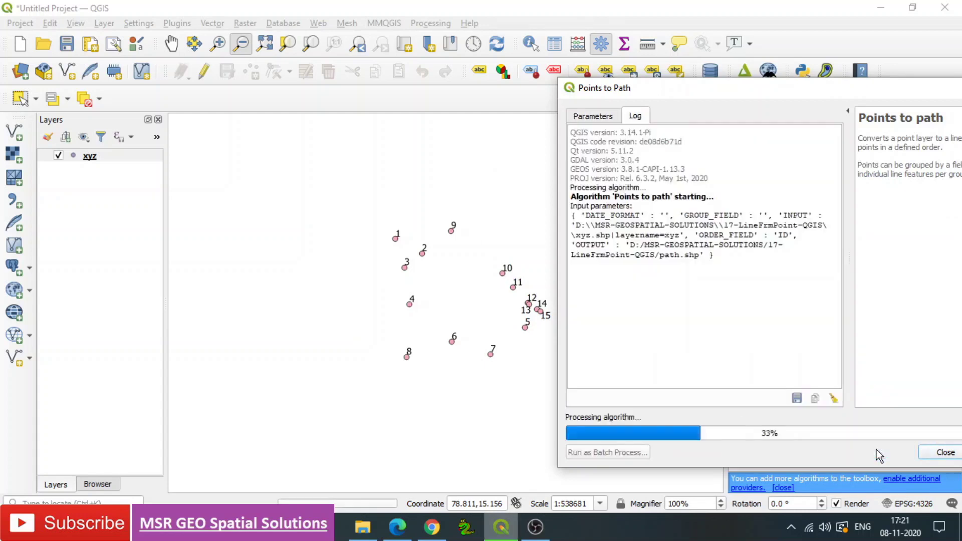
click(933, 453)
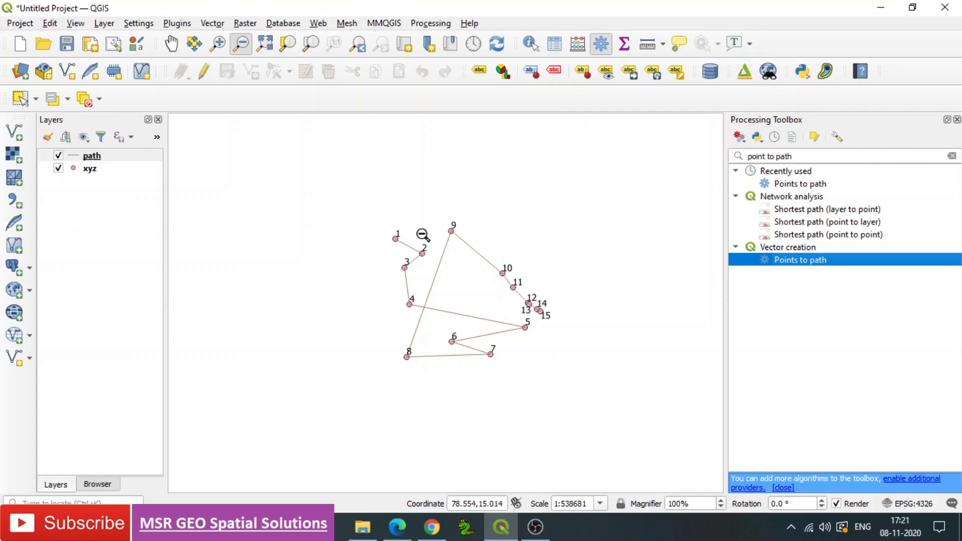
Zoom in around the path and its 15 numbered points, then select the path layer
click(219, 44)
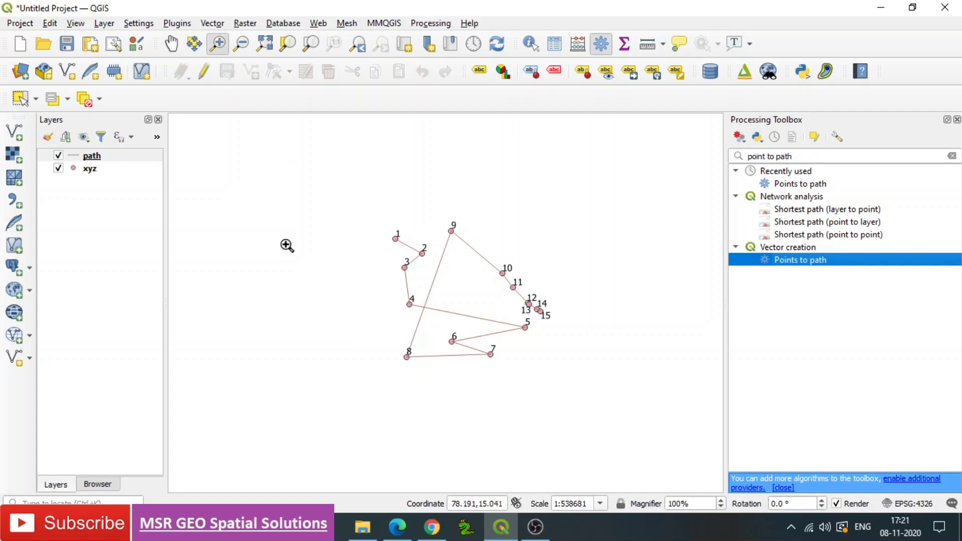
drag(379, 196, 571, 381)
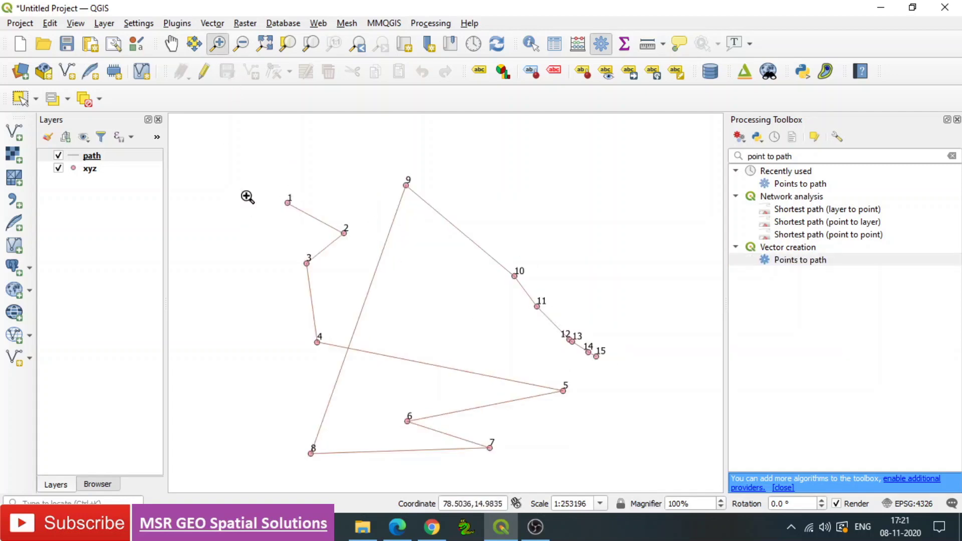
click(73, 158)
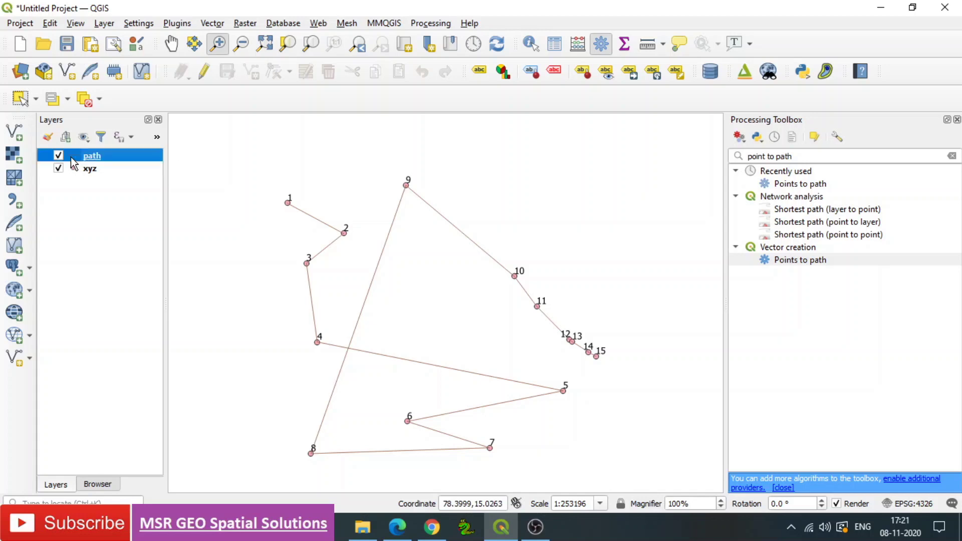
Recolour the path layer's line symbol from brown to purple via its Symbology colour picker
double_click(74, 160)
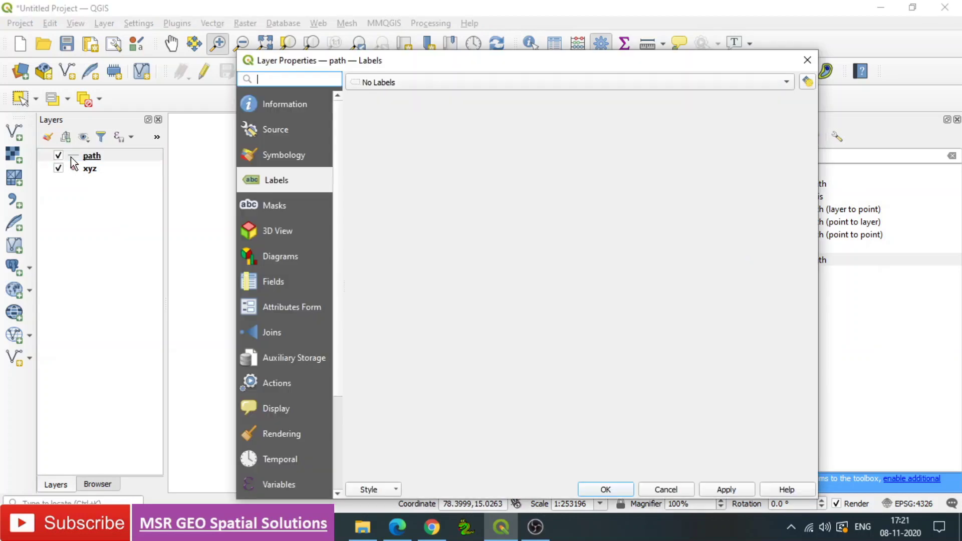
click(279, 160)
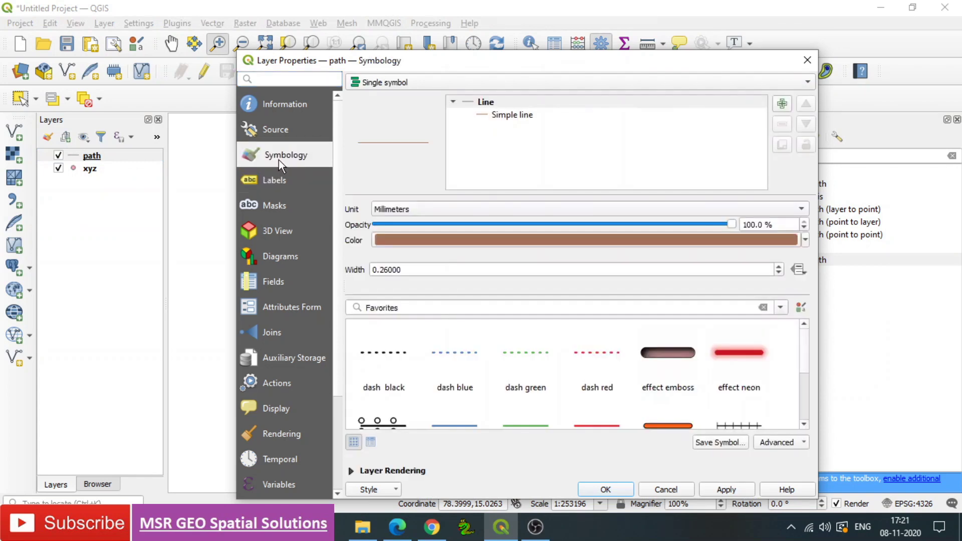
click(532, 239)
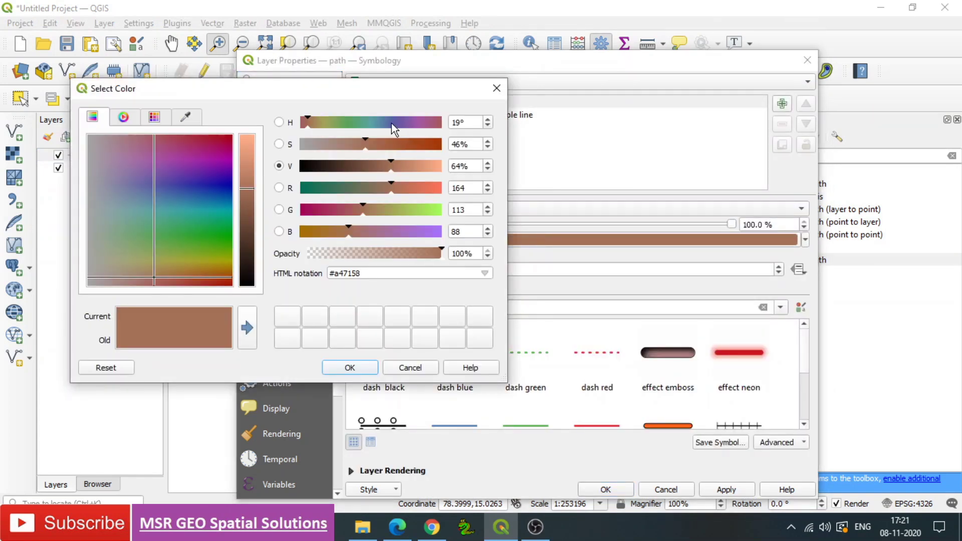
click(392, 123)
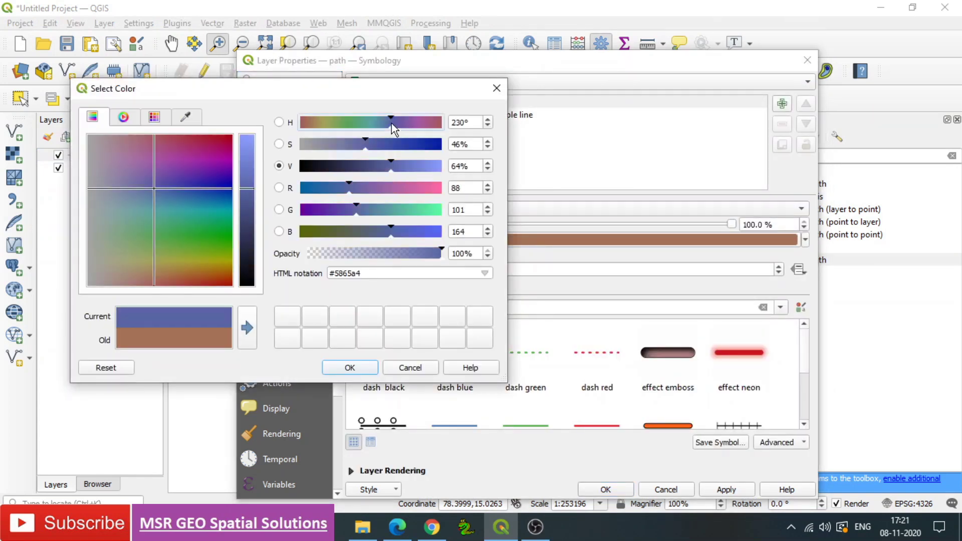
click(310, 210)
click(350, 368)
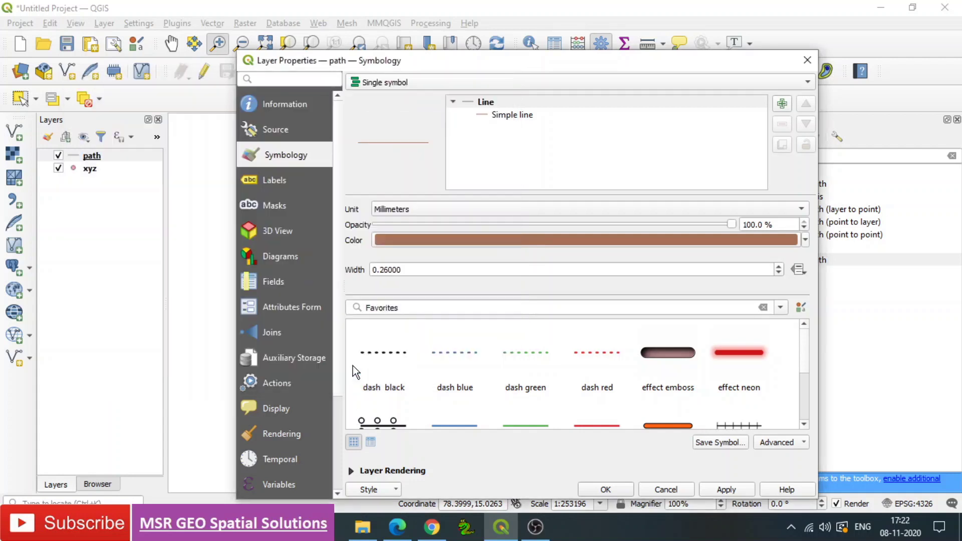
click(606, 489)
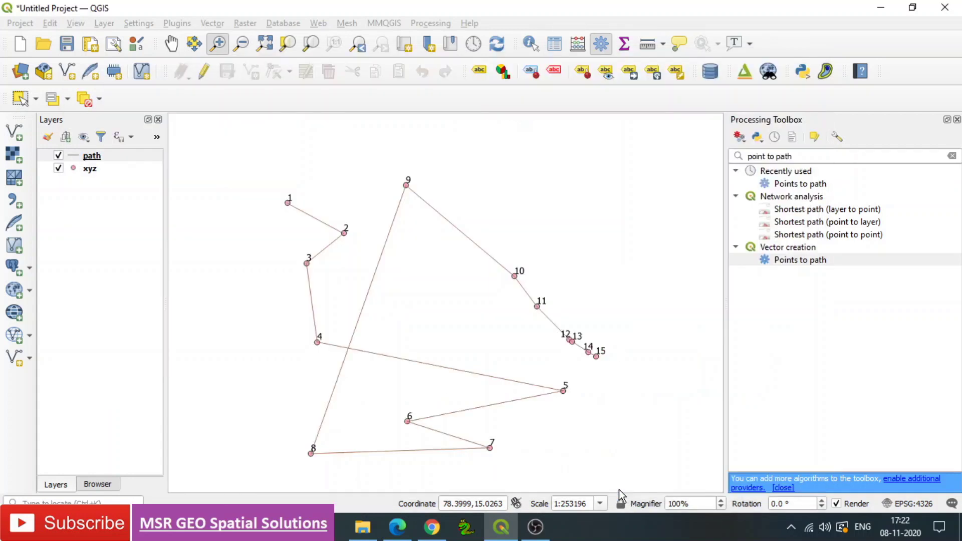